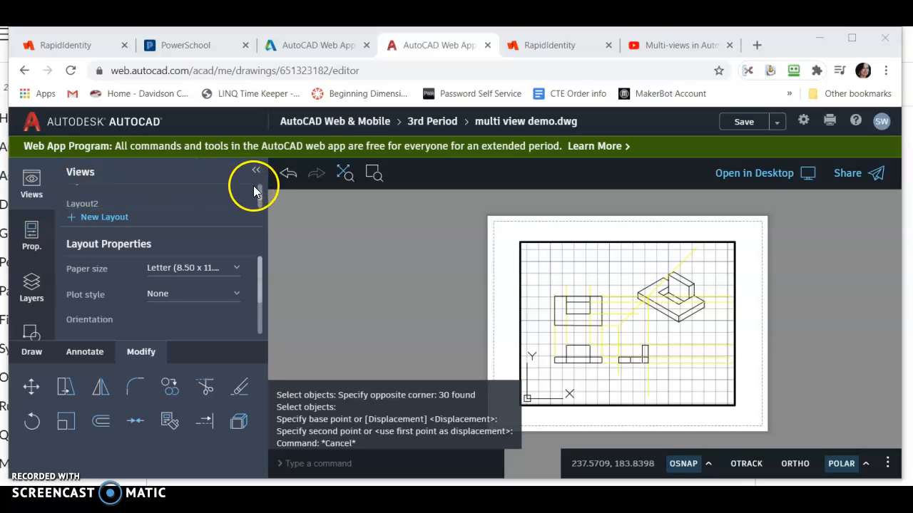
- Switch from the layout to the Model view and frame the isometric block on the far side of the drawing
left_click_drag(259, 193, 254, 173)
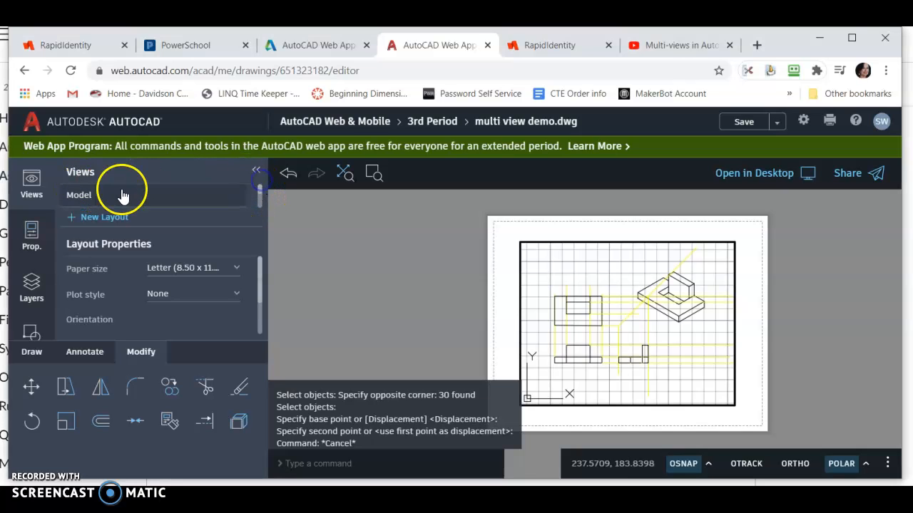
left_click(79, 197)
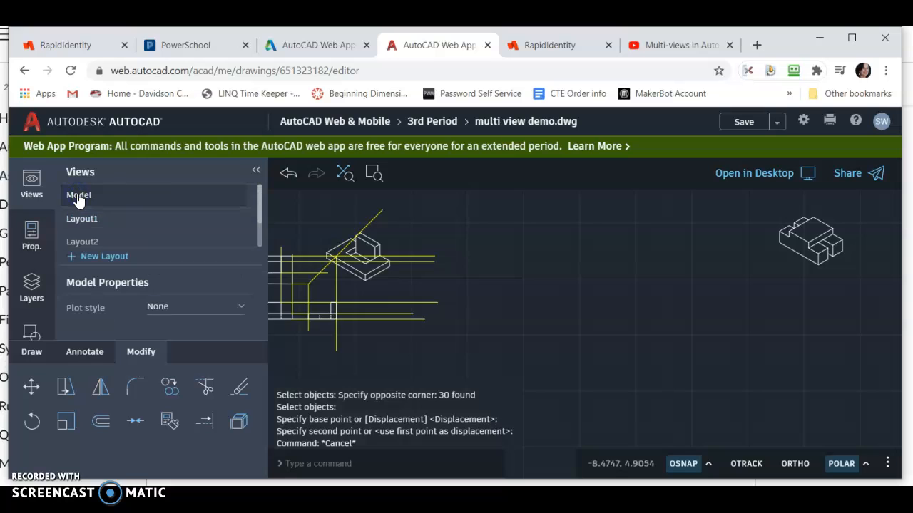
scroll(563, 318, "down", 1)
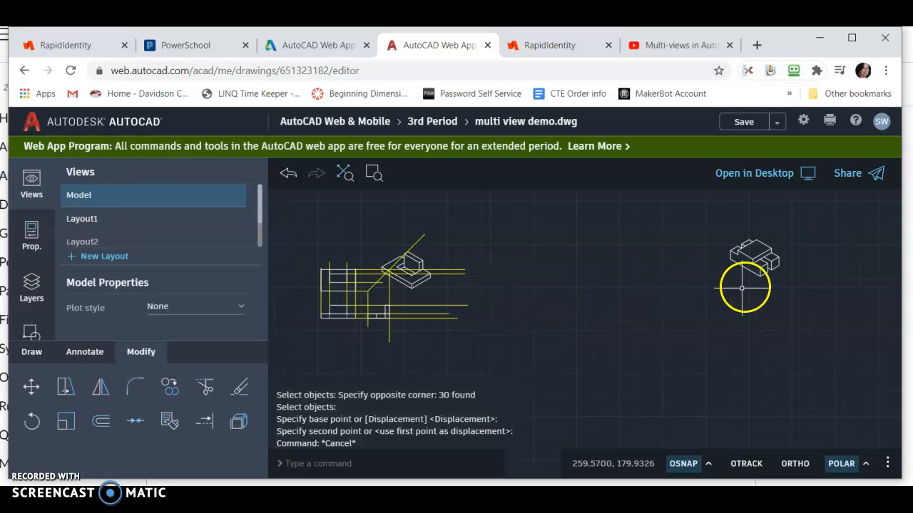
scroll(747, 283, "up", 2)
middle_click_drag(748, 283, 703, 316)
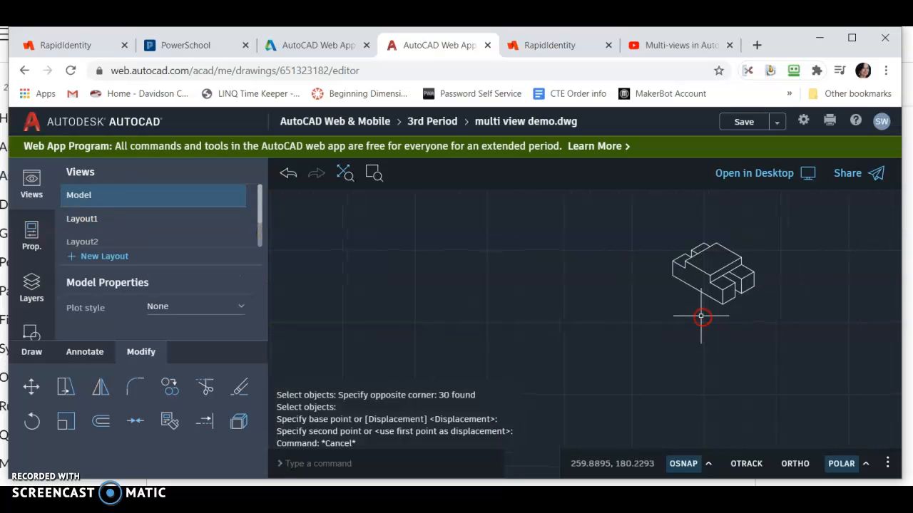
scroll(637, 311, "up", 1)
middle_click_drag(635, 310, 627, 334)
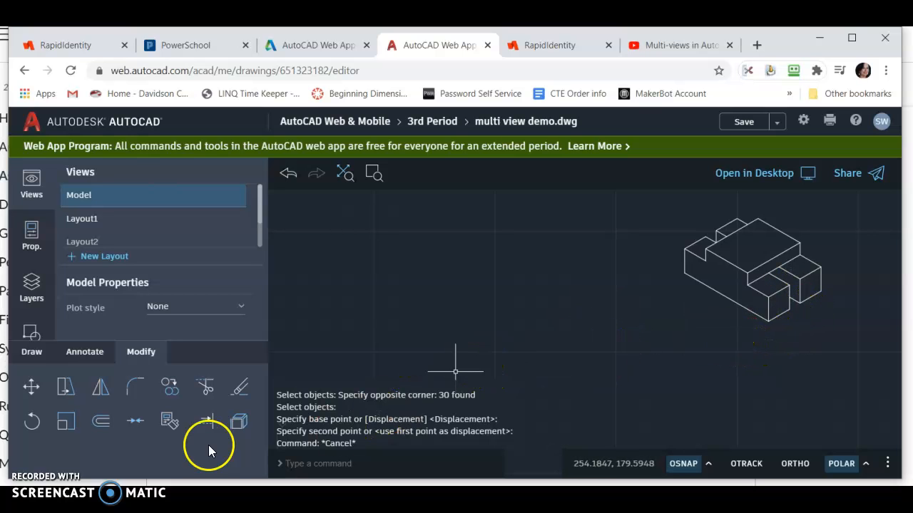
- Start the front view outline below and beside the isometric block with Ortho on, drawing a horizontal base line 2 units long to the right
left_click(32, 352)
left_click(204, 389)
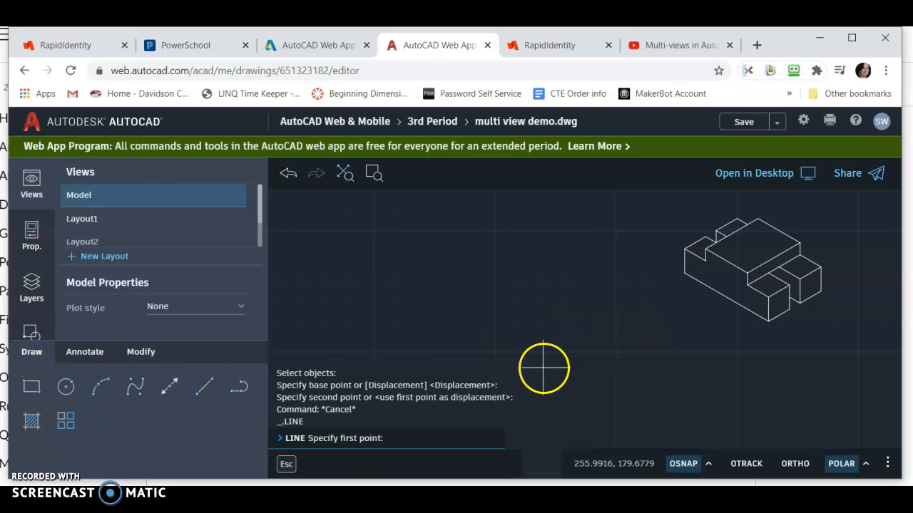
scroll(625, 352, "down", 1)
middle_click_drag(606, 363, 656, 327)
left_click(203, 388)
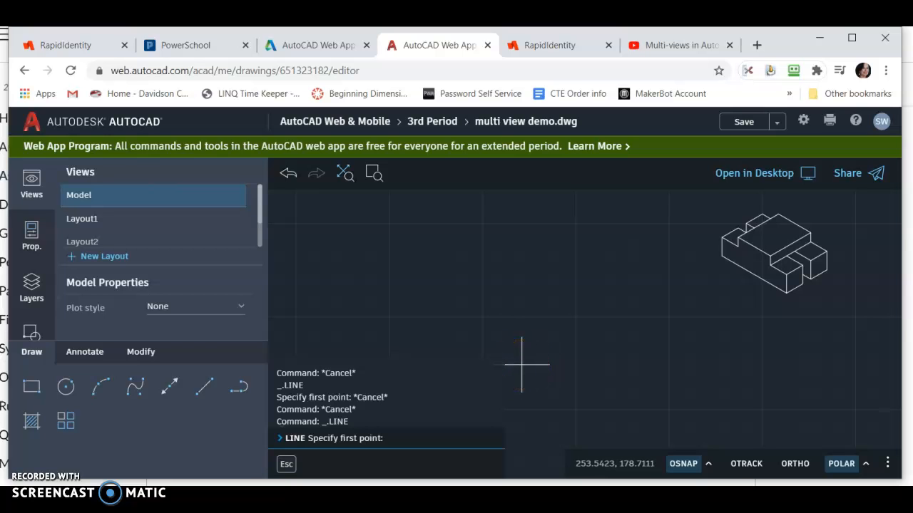
left_click(526, 364)
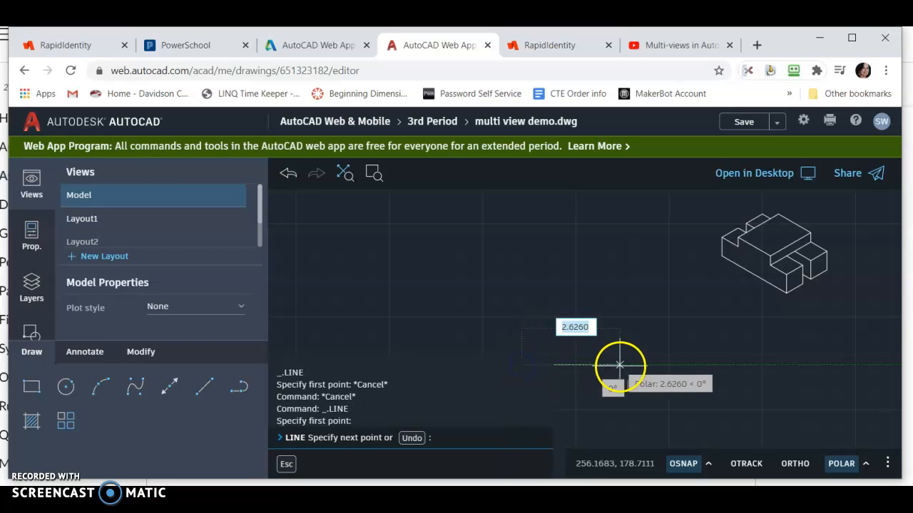
left_click(794, 464)
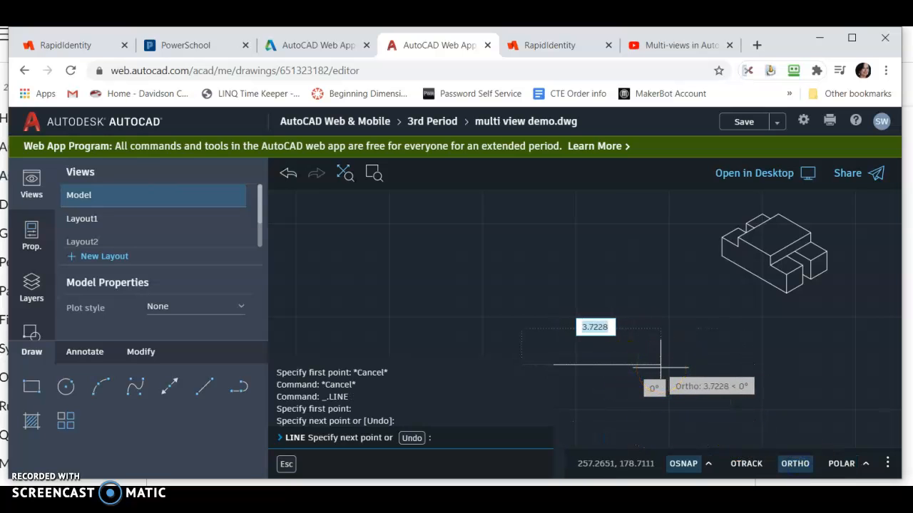
type("2")
key("Return")
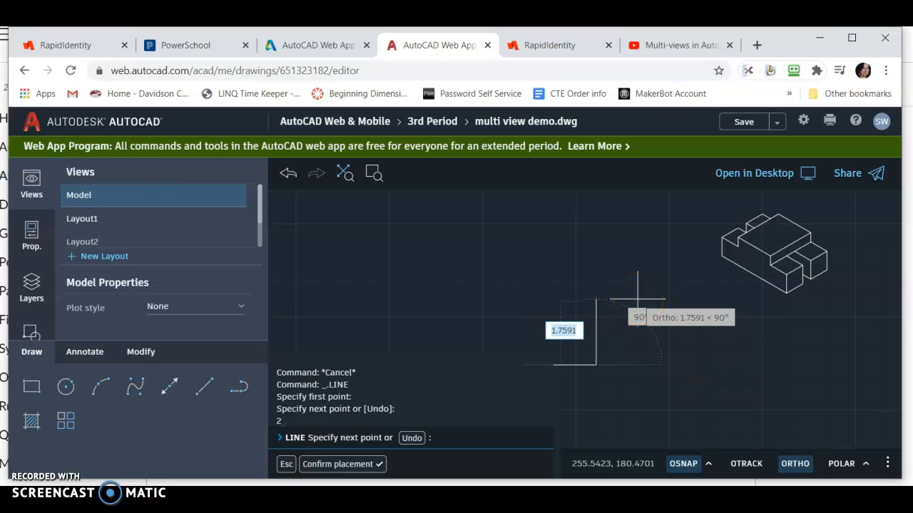
- Continue the outline with segments .5 up, .5 left, .25 up and .5 left
type(".5")
key("Return")
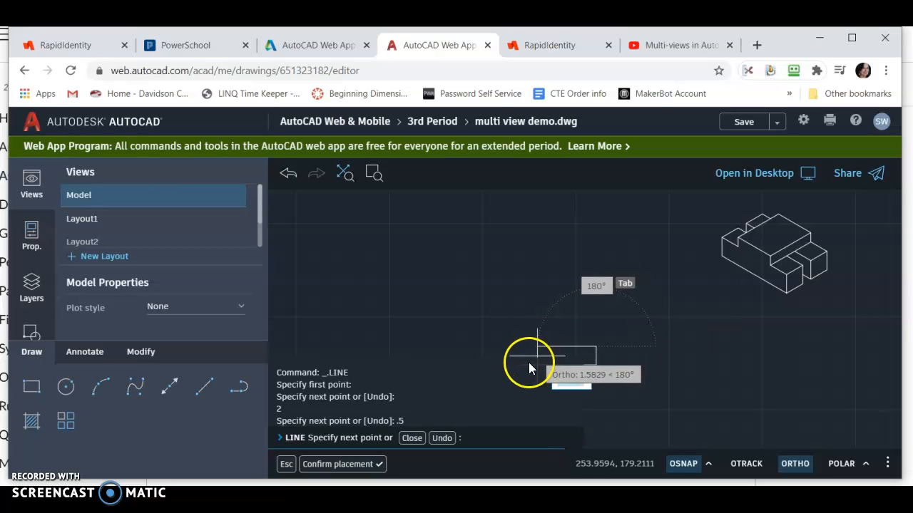
type("1.5")
key("Return")
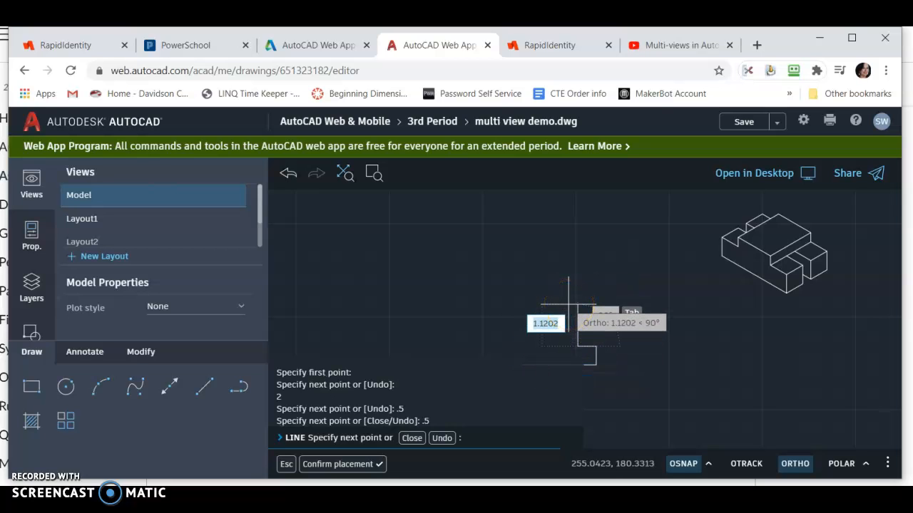
type(".25")
key("Return")
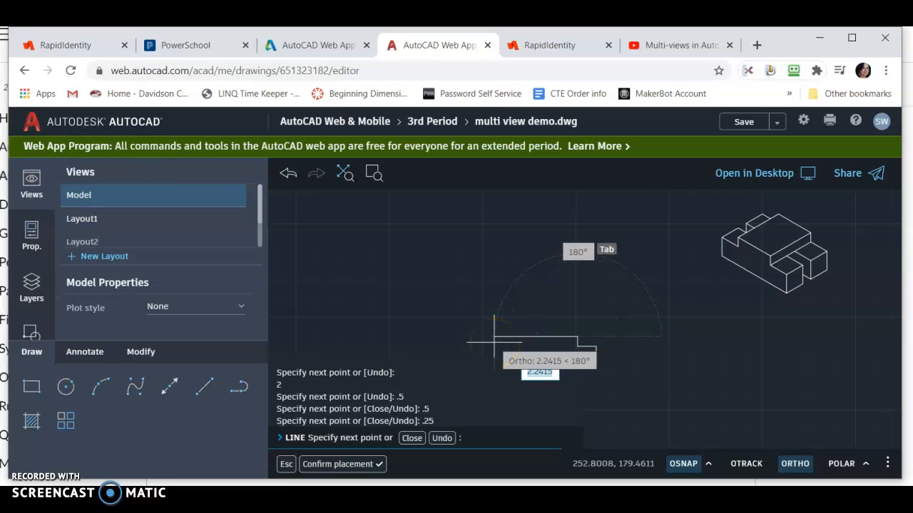
type(".5")
key("Return")
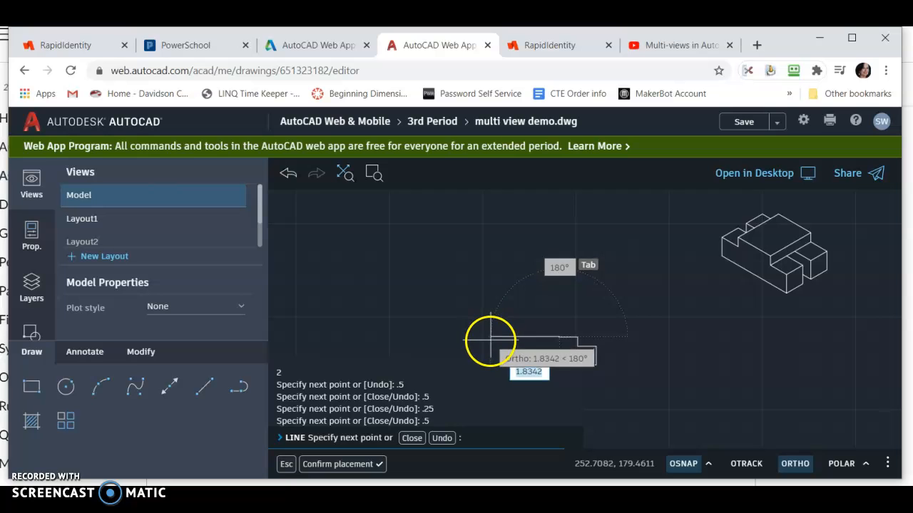
- Extend the raised section's top edge another .5 left and draw its .25 side down
scroll(592, 355, "up", 4)
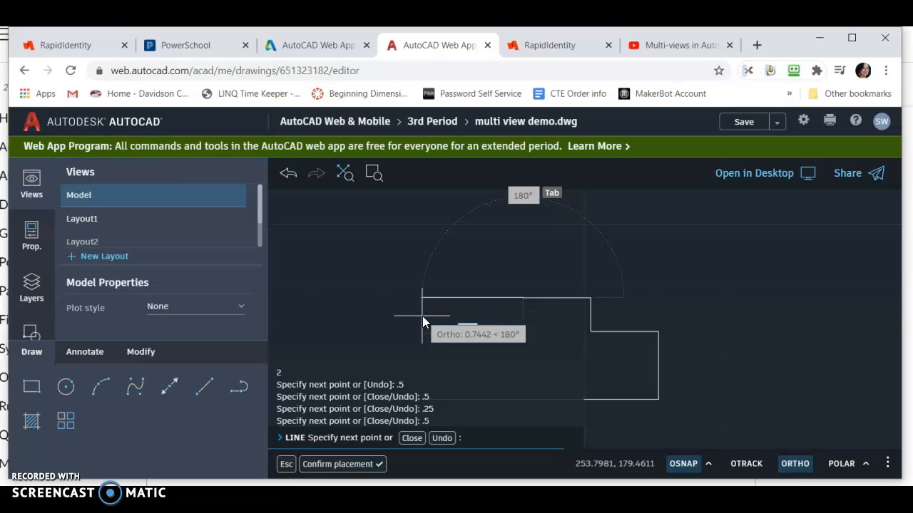
type(".5")
key("Return")
scroll(666, 258, "down", 1)
scroll(667, 258, "down", 1)
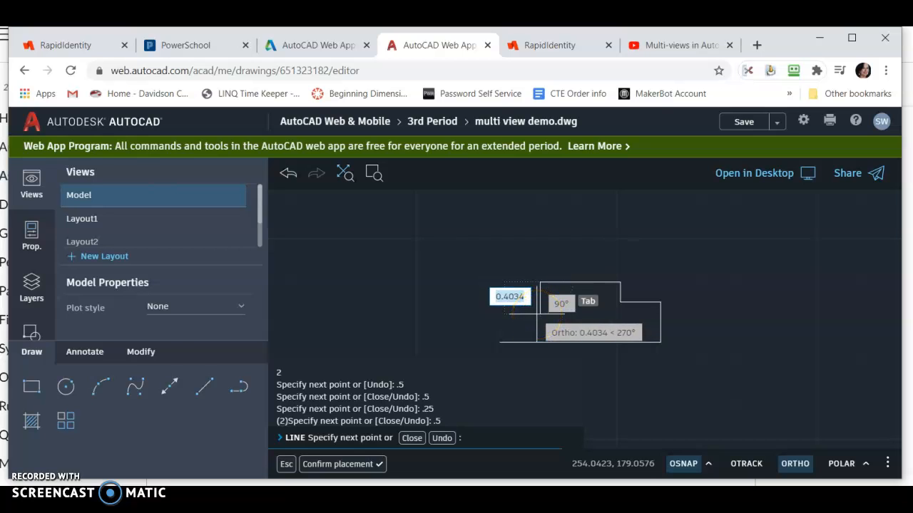
type(".25")
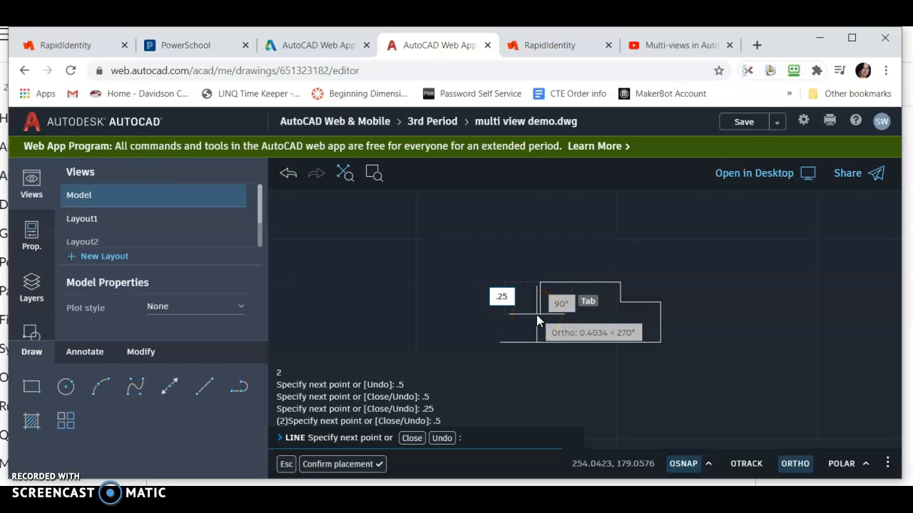
key("Return")
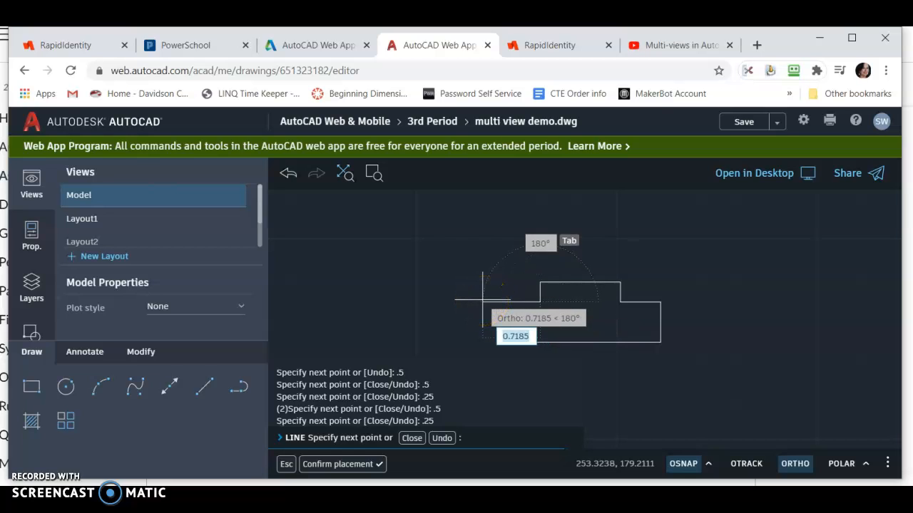
- Draw the remaining shoulder .5 left, close the front view outline at its starting corner and end the Line command
type(".5")
key("Return")
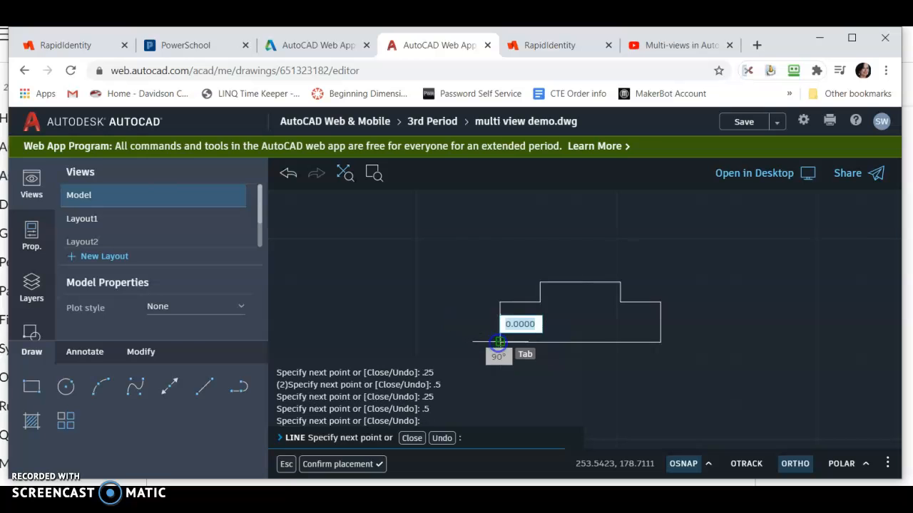
left_click(499, 342)
key("Escape")
key("Escape")
key("Escape")
- Draw a horizontal line between the two inner step corners of the front view
scroll(521, 359, "down", 1)
scroll(521, 359, "down", 1)
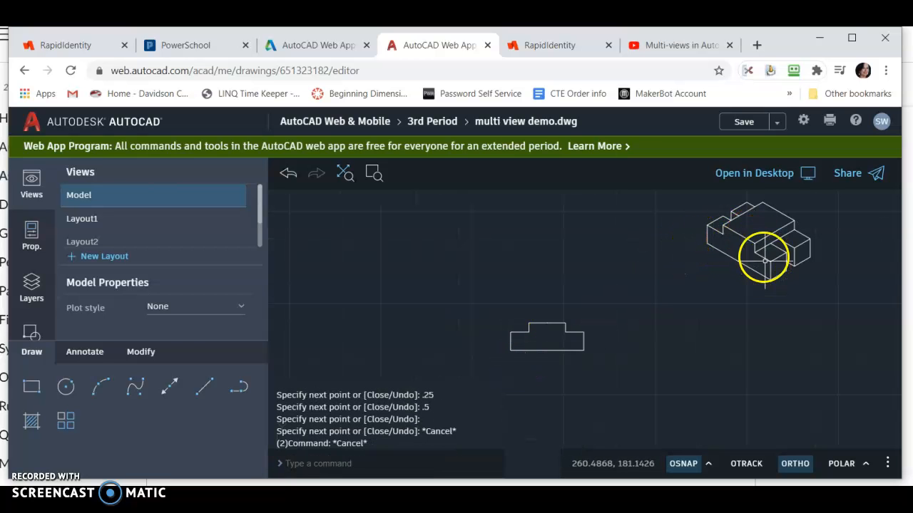
scroll(531, 337, "up", 4)
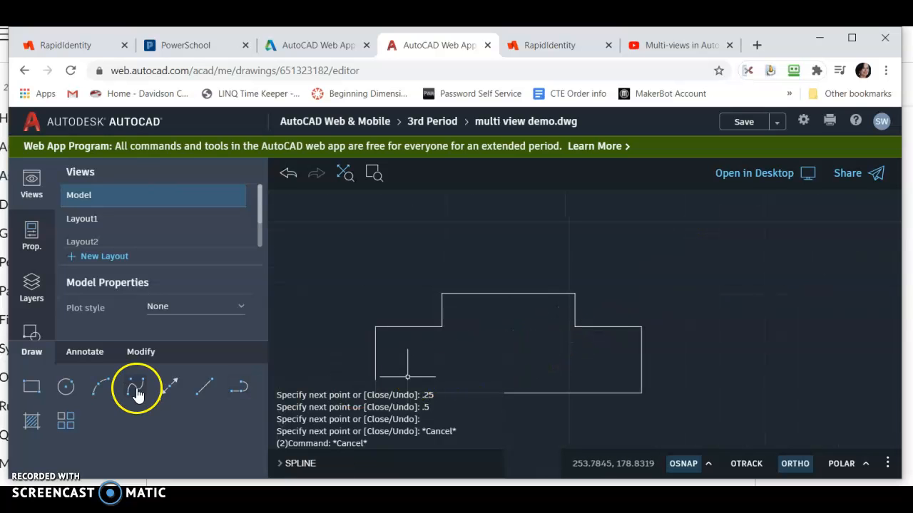
left_click(206, 387)
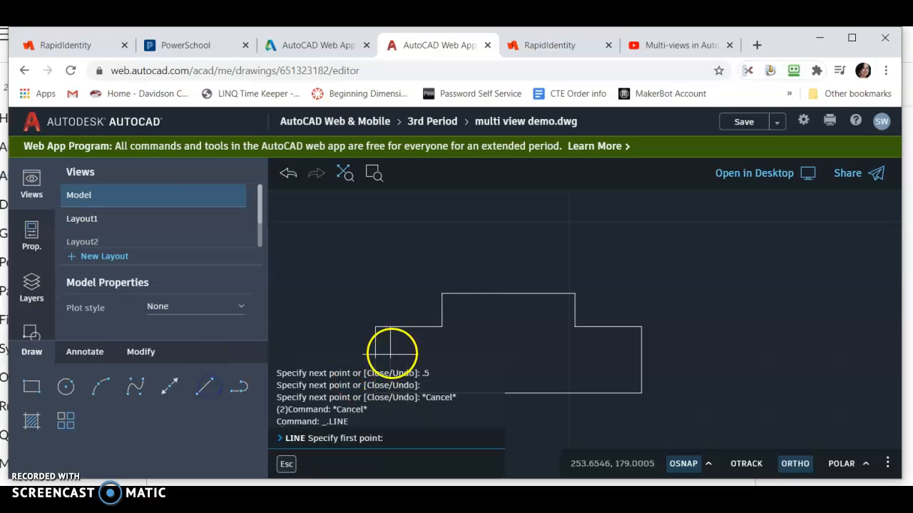
left_click(575, 325)
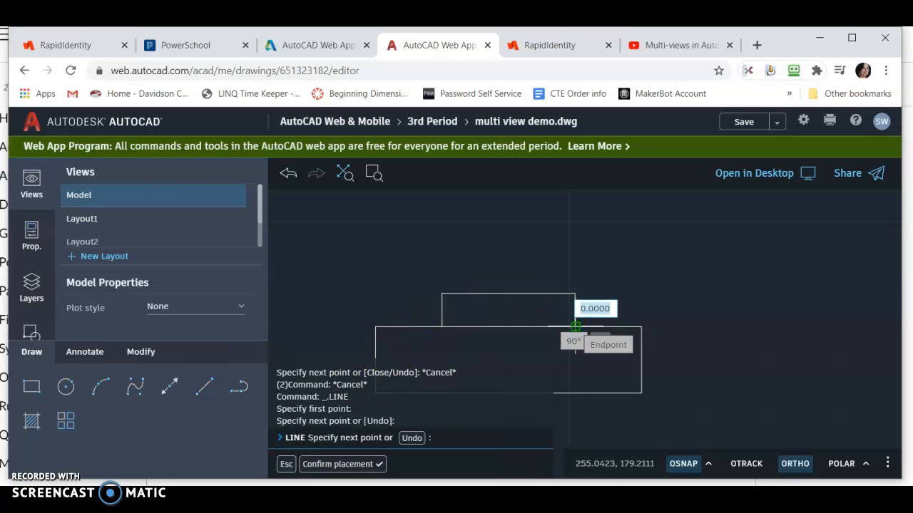
key("Escape")
key("Escape")
key("Escape")
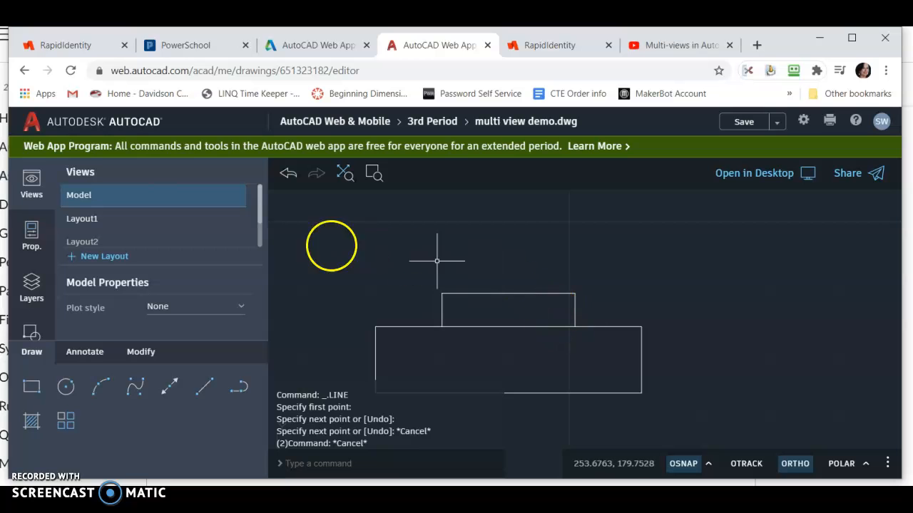
- Change the line between the inner step corners to the DASHED linetype with a linetype scale of 0.1
left_click(31, 235)
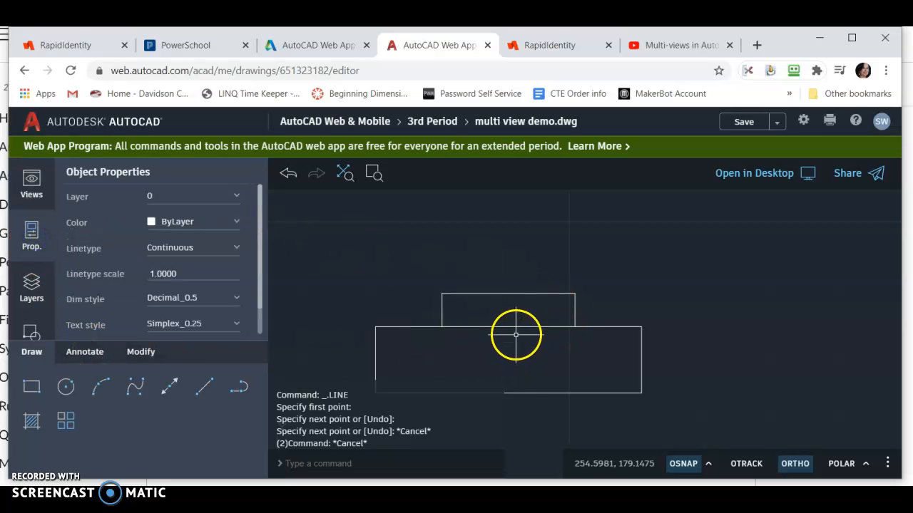
left_click(515, 328)
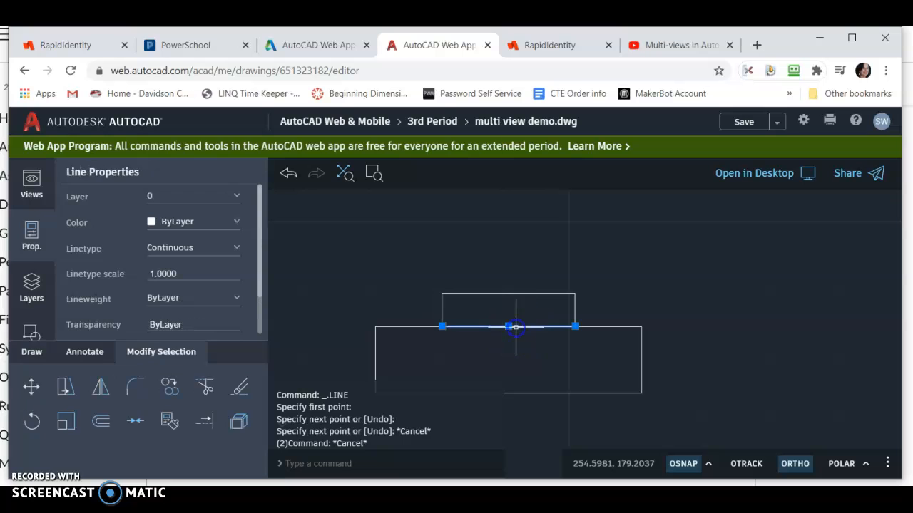
left_click(220, 248)
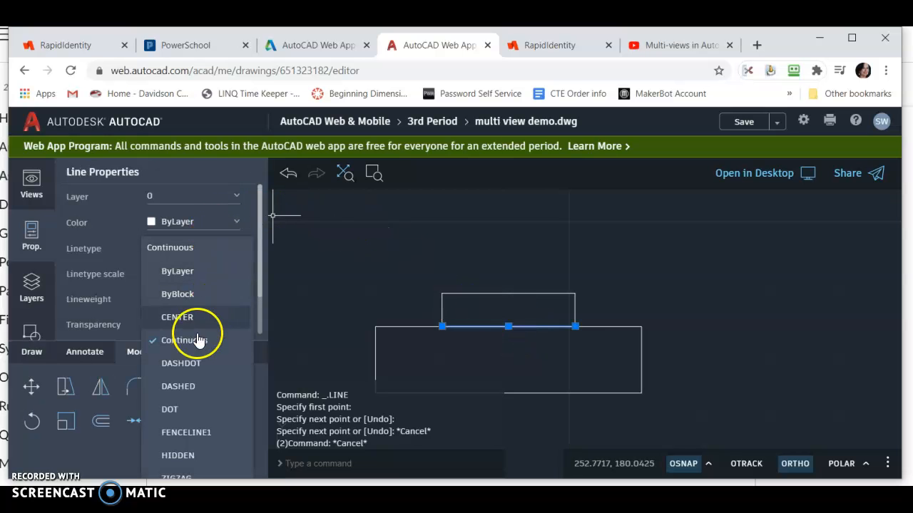
left_click(187, 389)
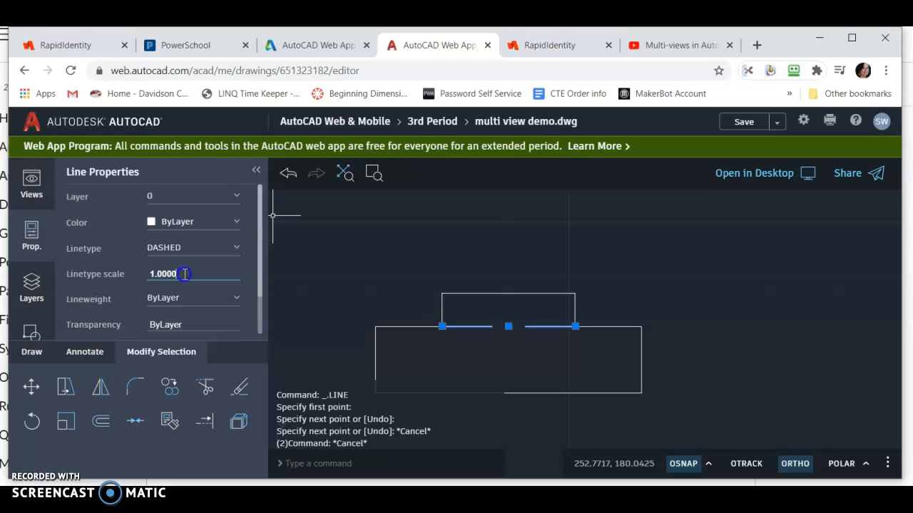
type(".1")
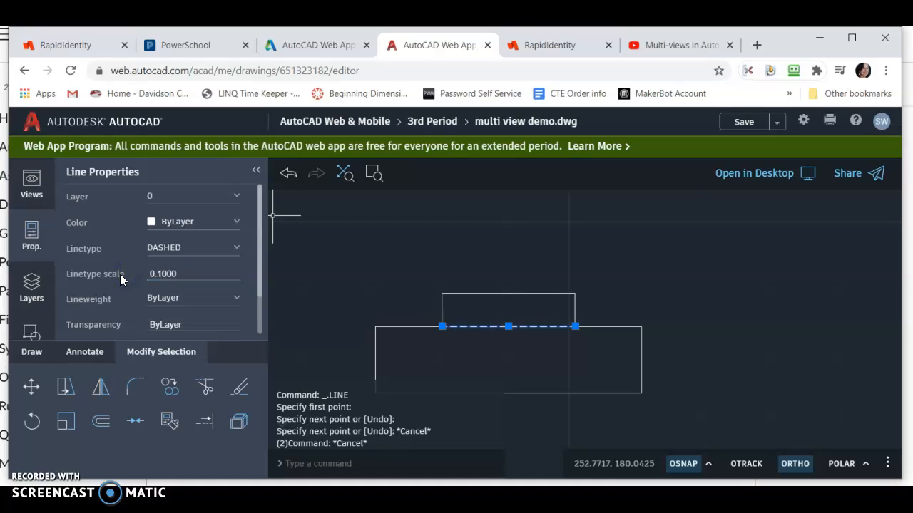
key("Escape")
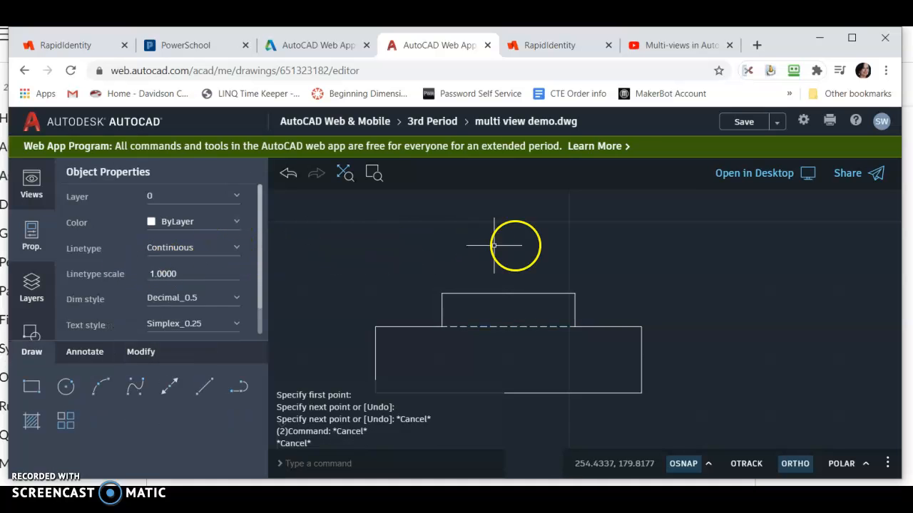
- Draw a vertical projection line upward from the front view's left shoulder corner, well above the raised section
scroll(591, 241, "down", 6)
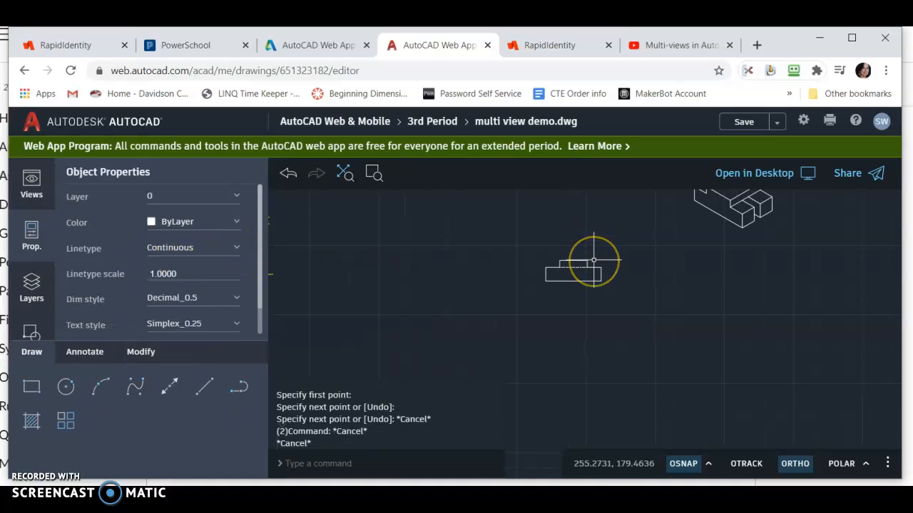
mouse_move(594, 263)
middle_mouse_down()
mouse_move(591, 300)
mouse_move(571, 302)
mouse_move(542, 350)
mouse_move(557, 334)
middle_mouse_up()
scroll(571, 292, "up", 4)
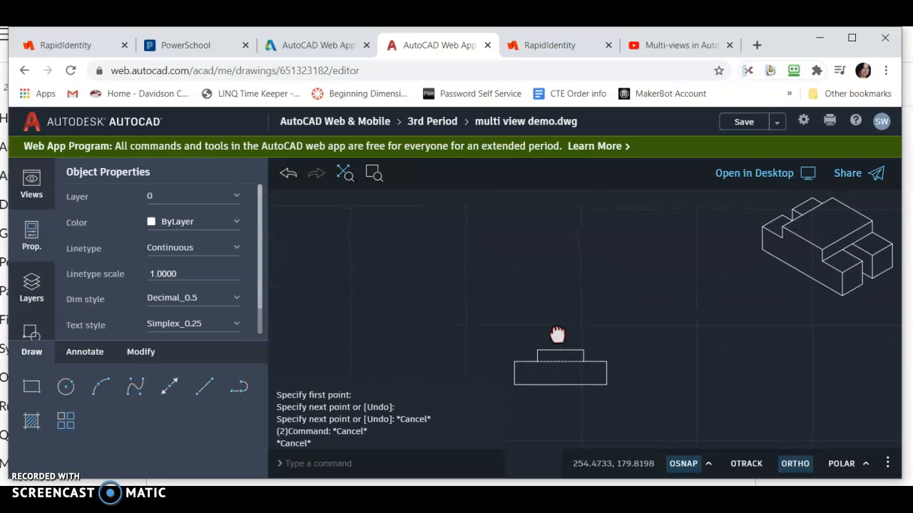
left_click(206, 389)
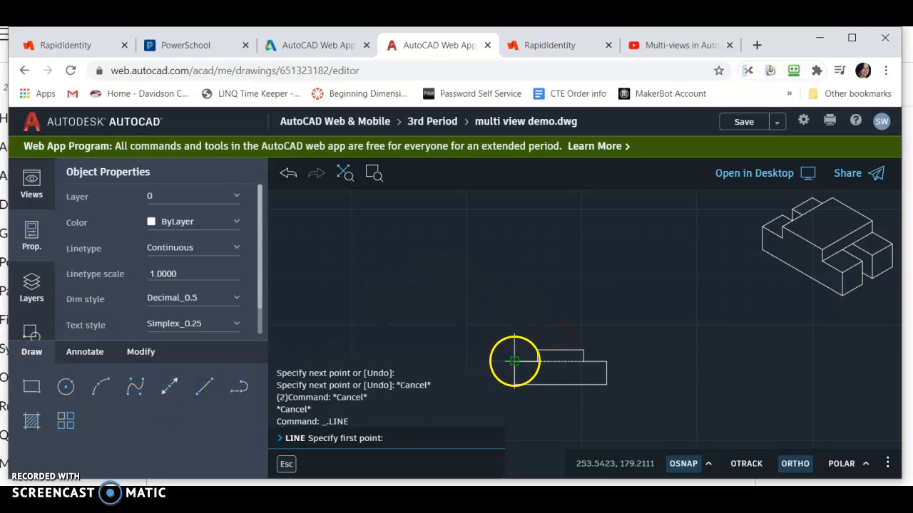
left_click(514, 361)
scroll(514, 290, "down", 2)
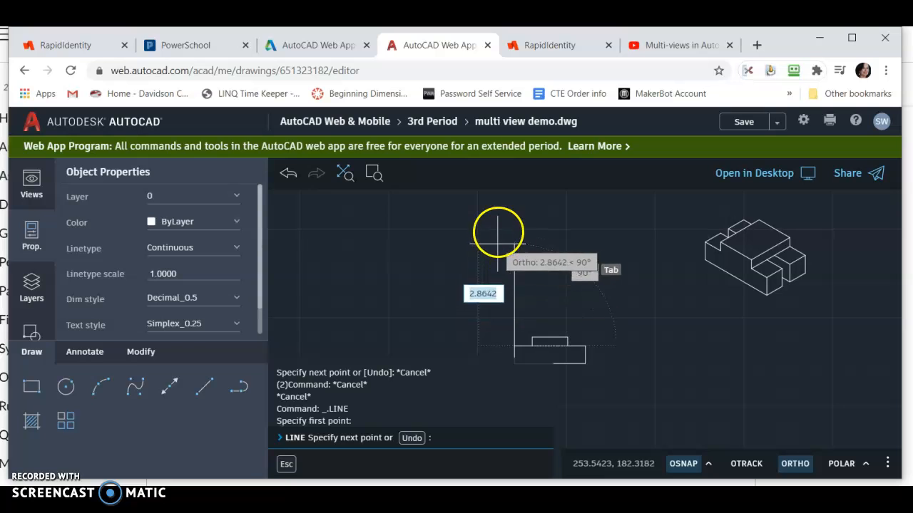
left_click(502, 212)
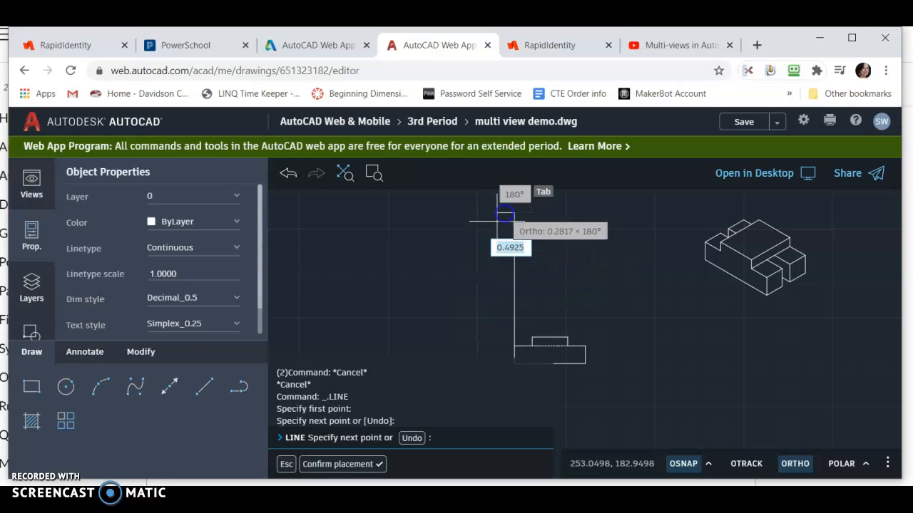
- Draw vertical projection lines upward from both top corners of the front view's raised section, about level with the existing projection line
left_click(203, 391)
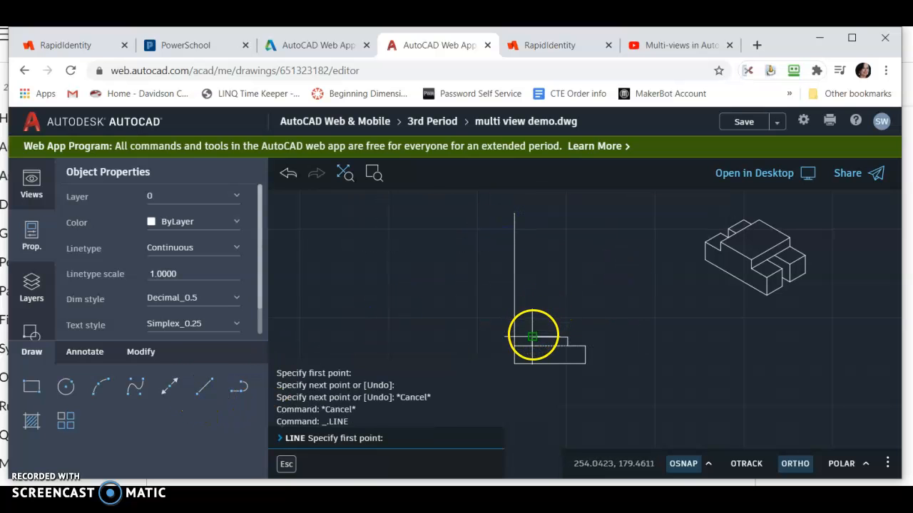
left_click(533, 336)
left_click(531, 208)
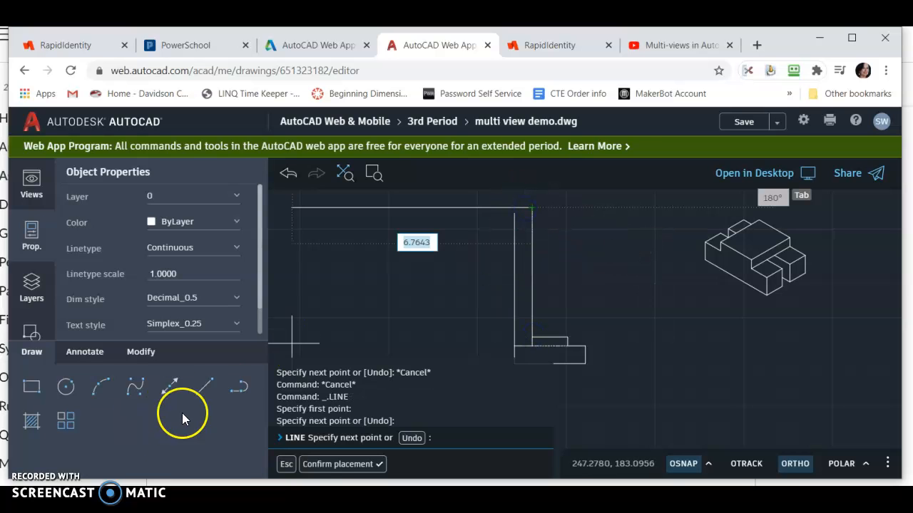
left_click(204, 390)
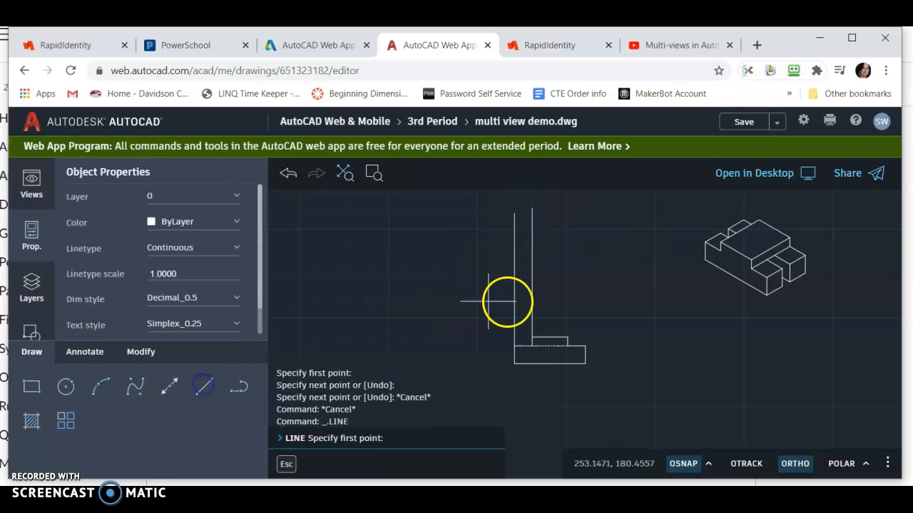
left_click(566, 336)
left_click(555, 212)
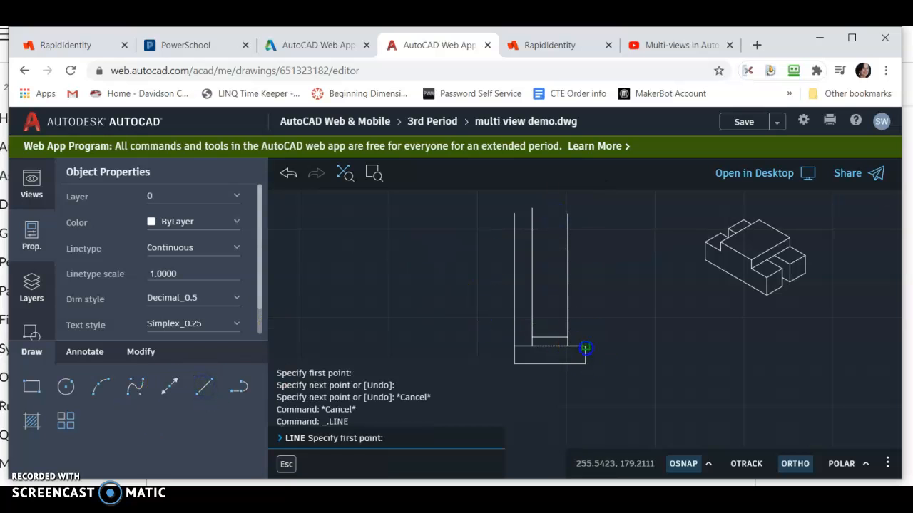
- Draw a vertical projection line upward from the front view's right shoulder corner and end the Line command
left_click(585, 347)
left_click(591, 204)
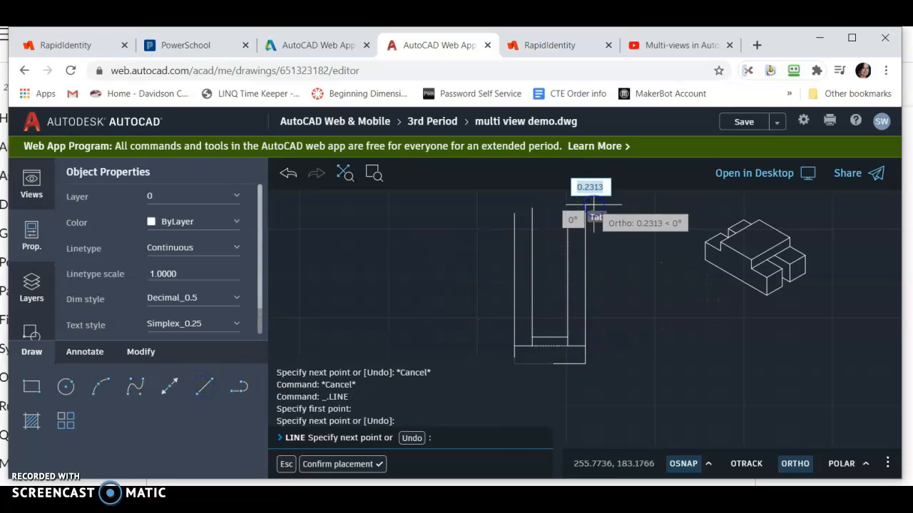
key("Escape")
key("Escape")
key("Escape")
- Change the color of the four vertical projection lines to Yellow and clear the selection
left_click(608, 269)
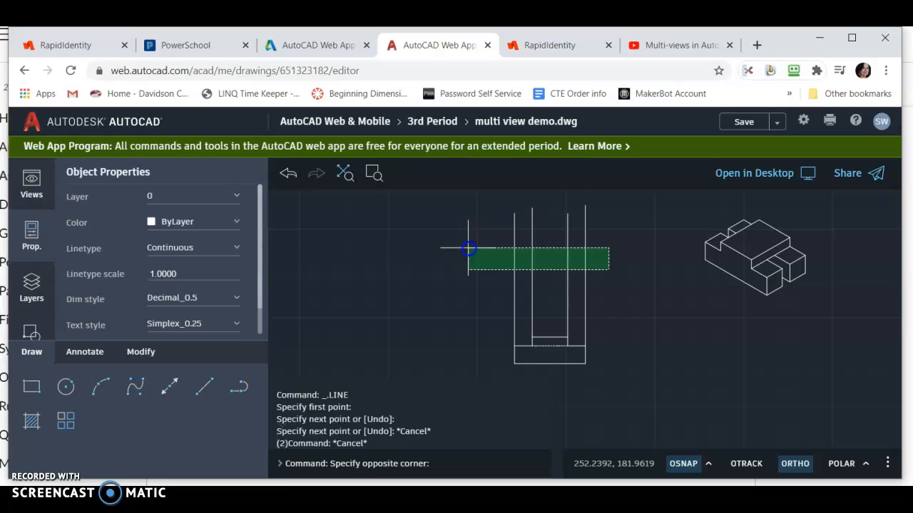
left_click(468, 248)
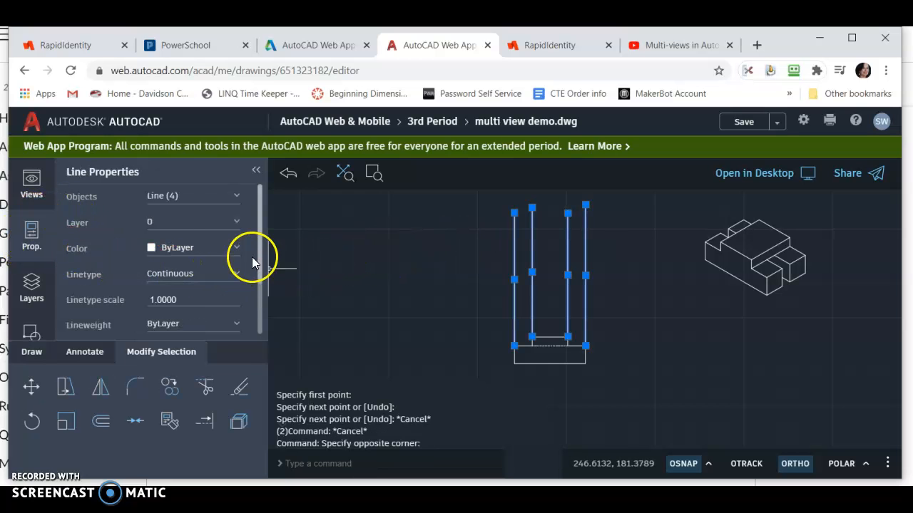
left_click(236, 249)
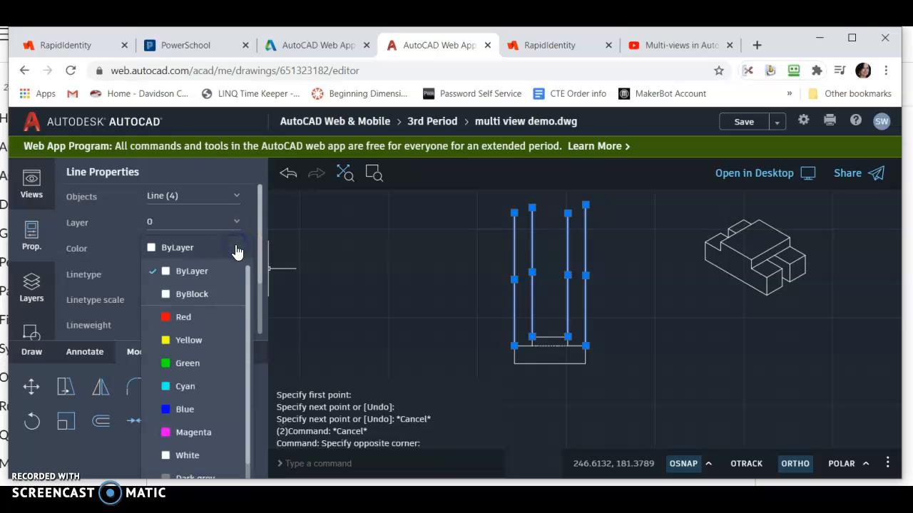
left_click(184, 341)
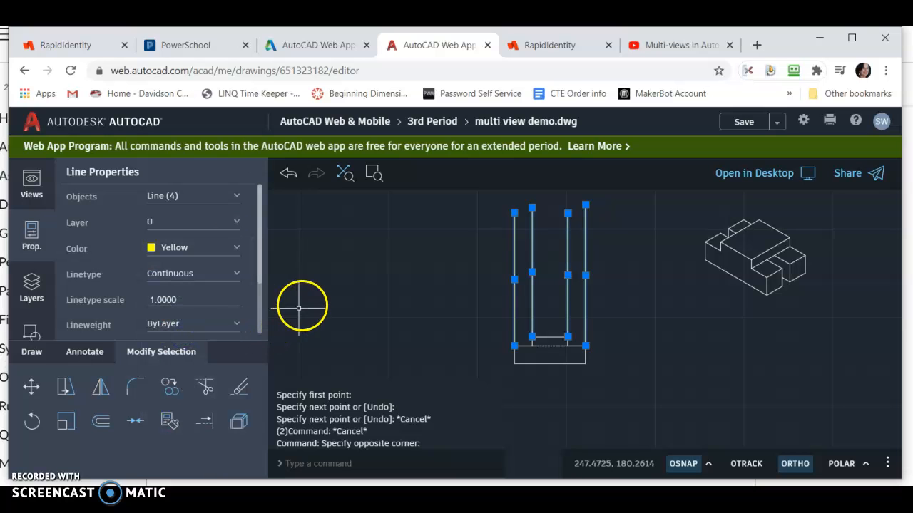
key("Escape")
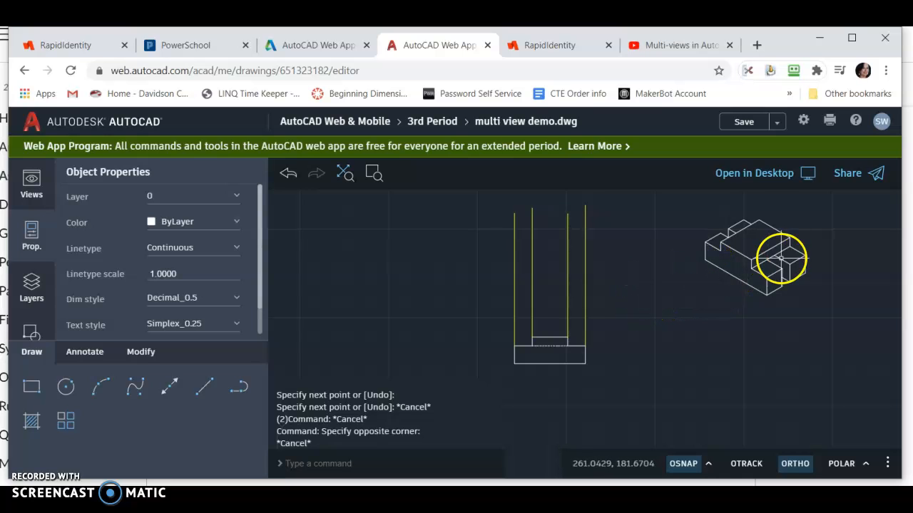
scroll(622, 311, "up", 2)
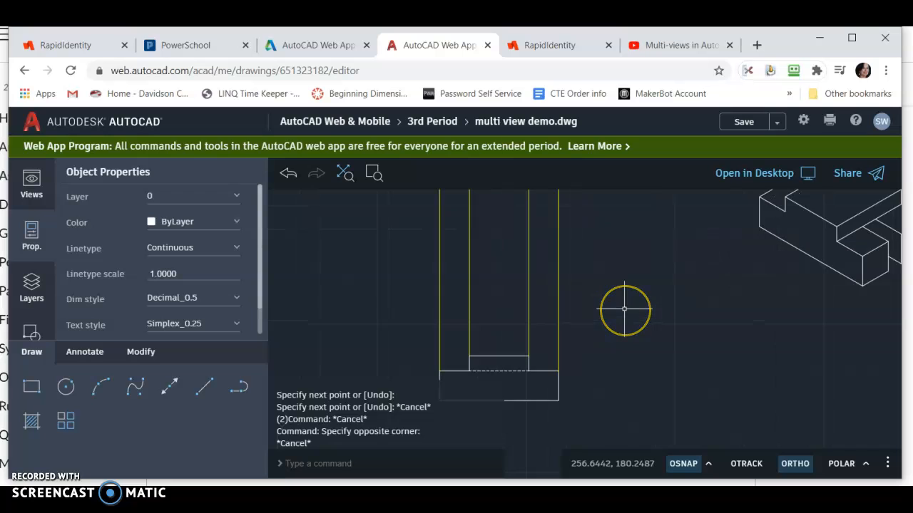
mouse_move(622, 310)
middle_mouse_down()
mouse_move(645, 287)
mouse_move(660, 295)
middle_mouse_up()
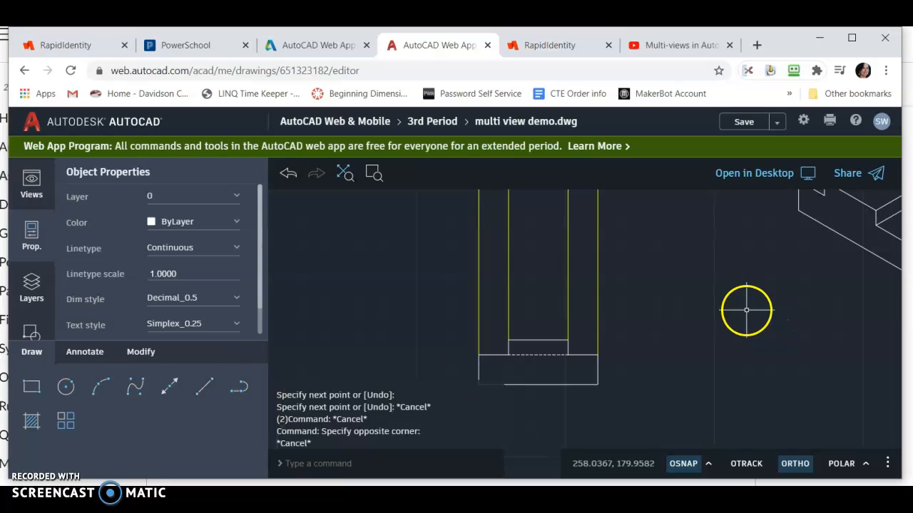
scroll(746, 310, "down", 3)
scroll(742, 309, "up", 1)
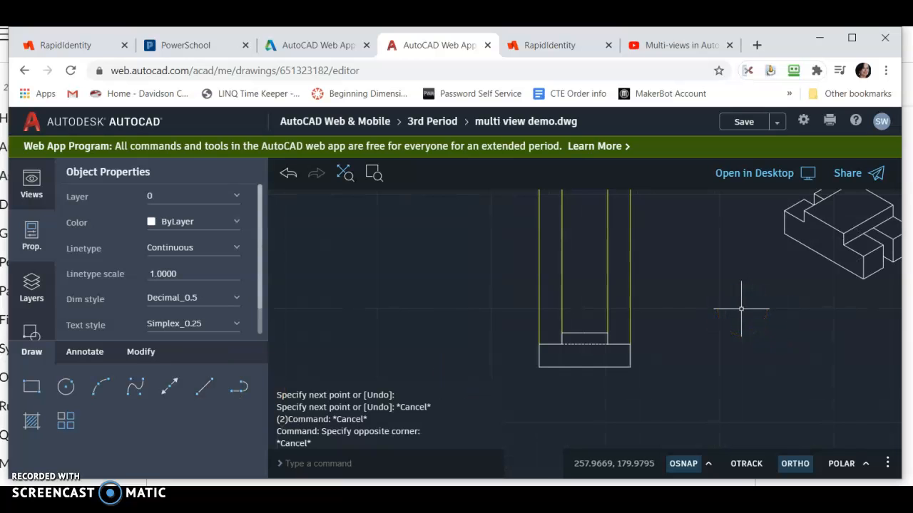
scroll(741, 309, "down", 1)
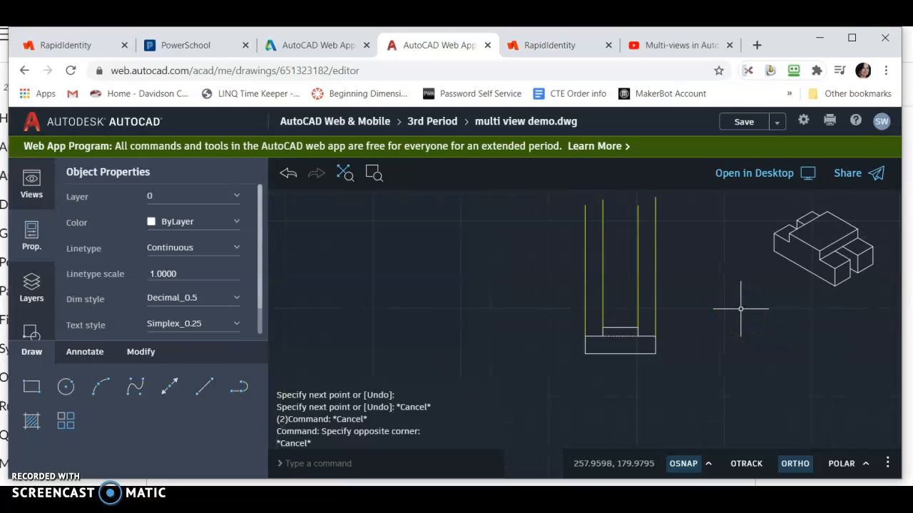
- Draw a .5 by .5 square with lines between the two right projection lines, a short distance above the front view
left_click(205, 388)
scroll(643, 300, "up", 1)
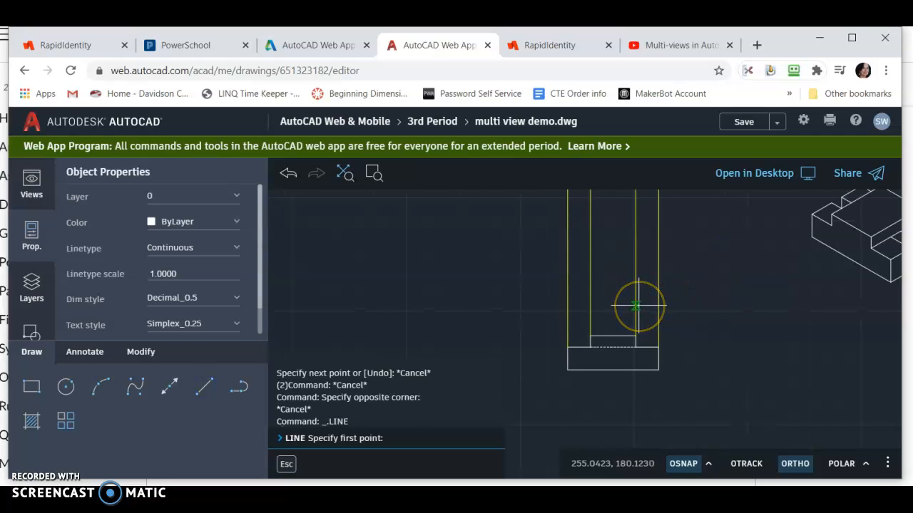
left_click(637, 305)
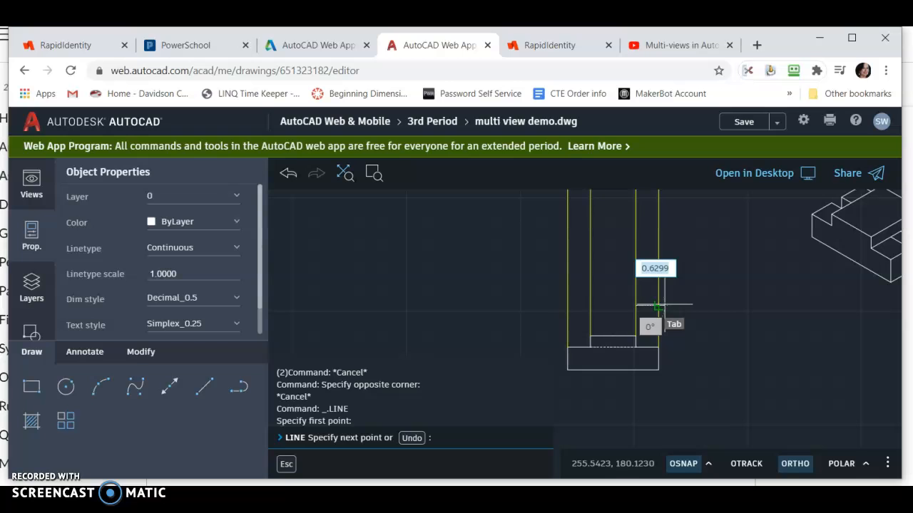
left_click(662, 306)
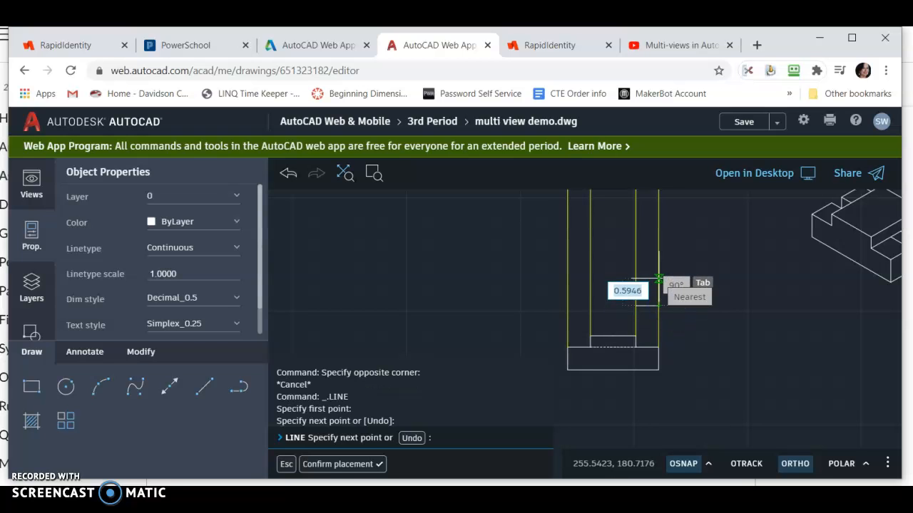
key("BackSpace")
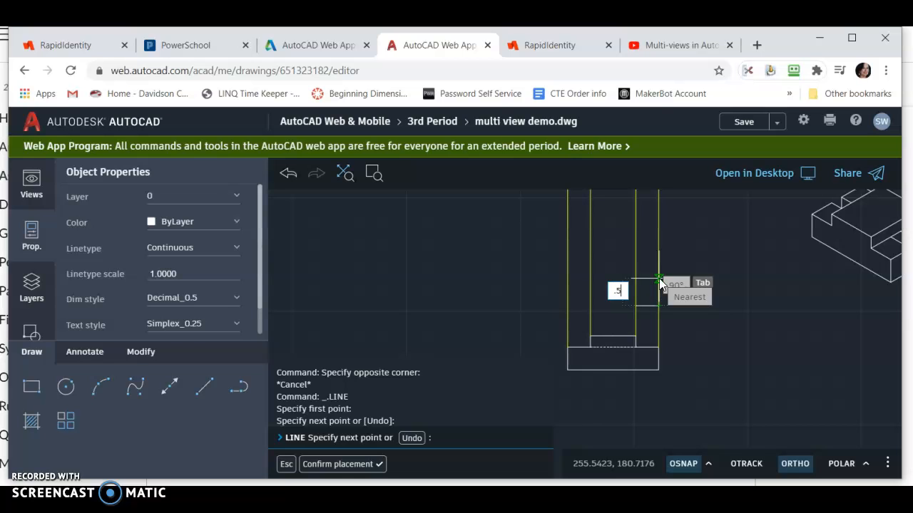
type(".5")
key("Return")
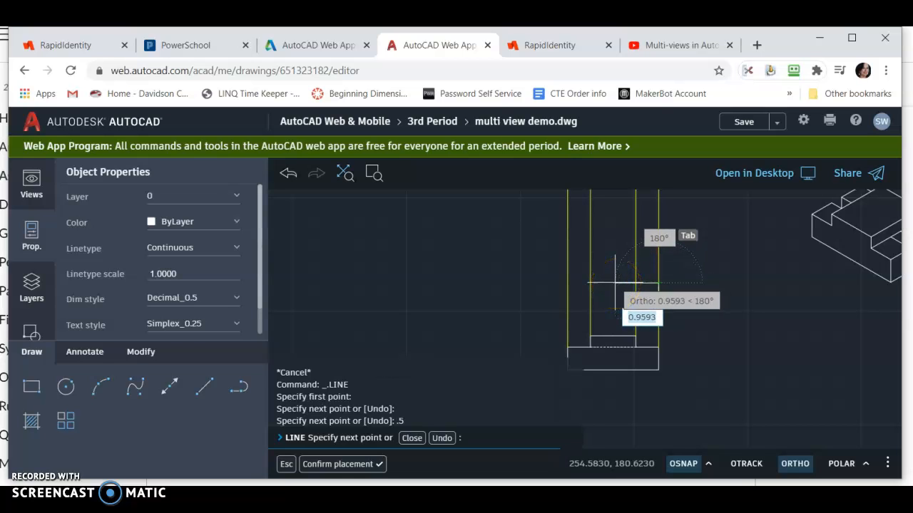
type(".5")
key("Return")
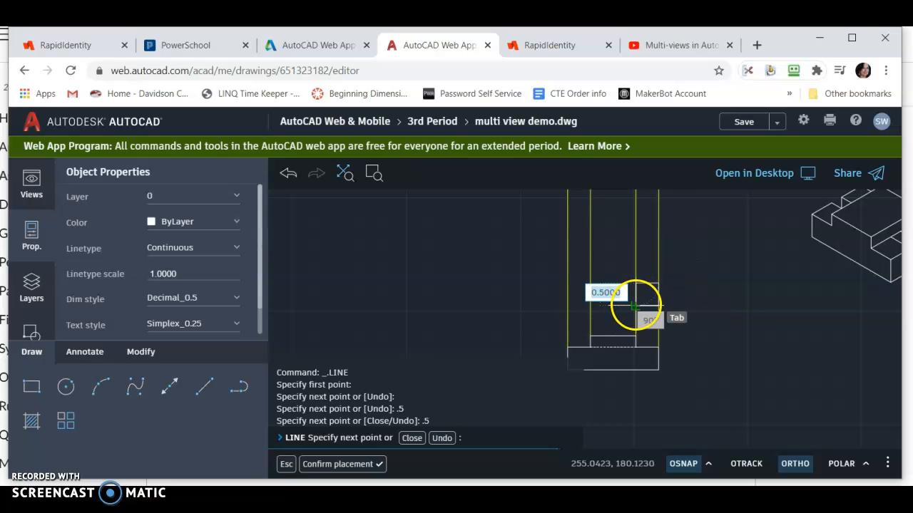
left_click(636, 306)
key("Escape")
key("Escape")
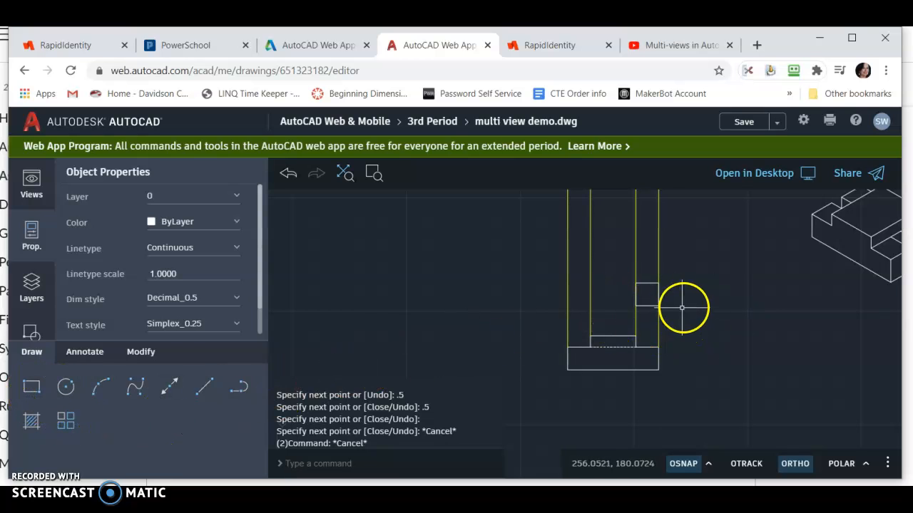
scroll(710, 290, "up", 1)
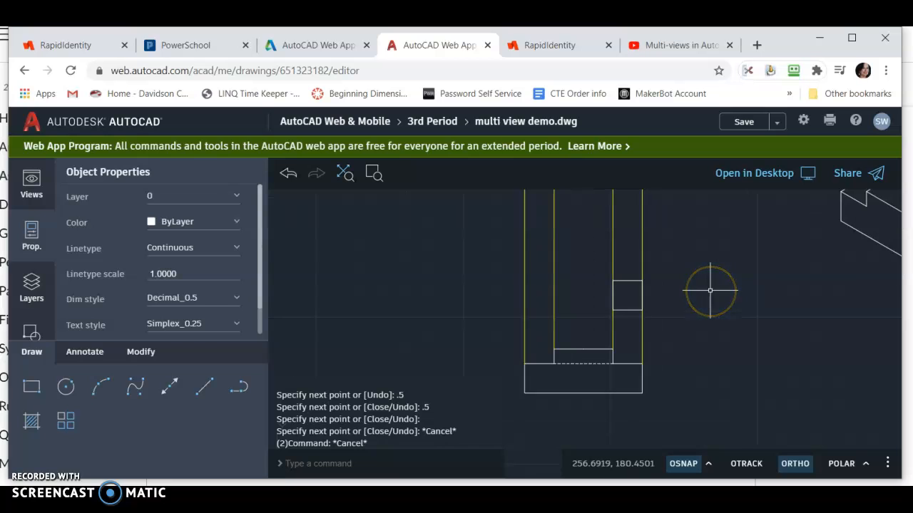
left_click(615, 313)
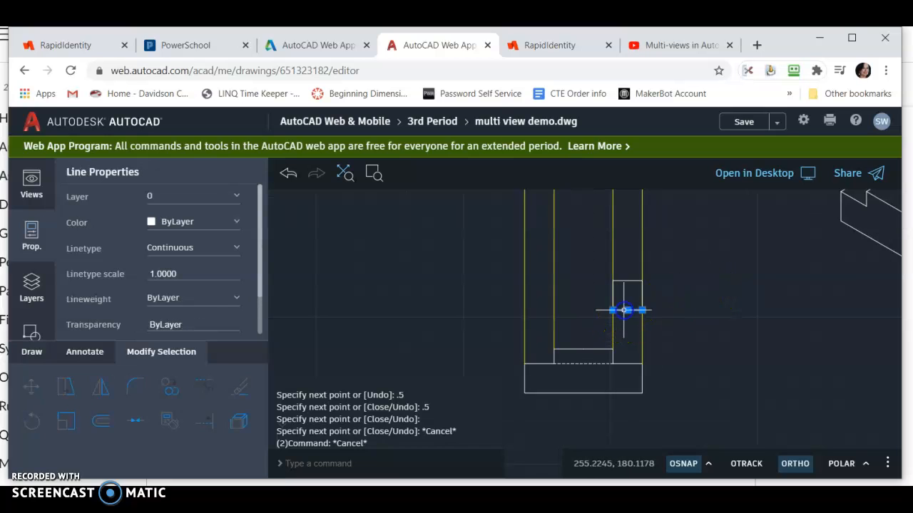
left_click(625, 281)
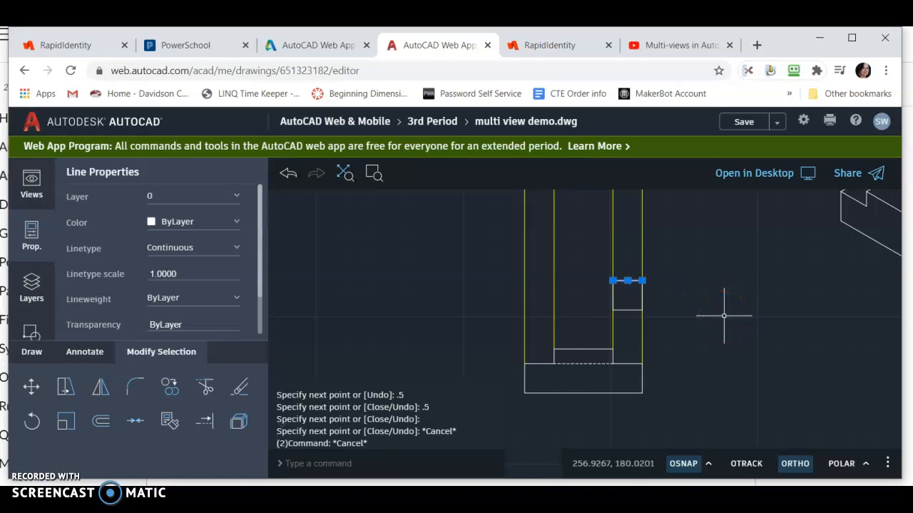
key("Escape")
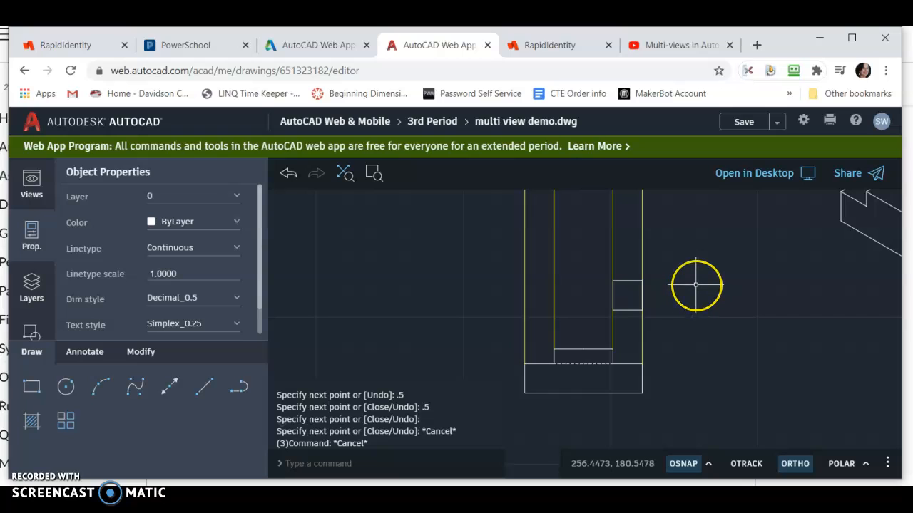
- Join the small square's four lines into a single polyline with the JOIN command
type("joi")
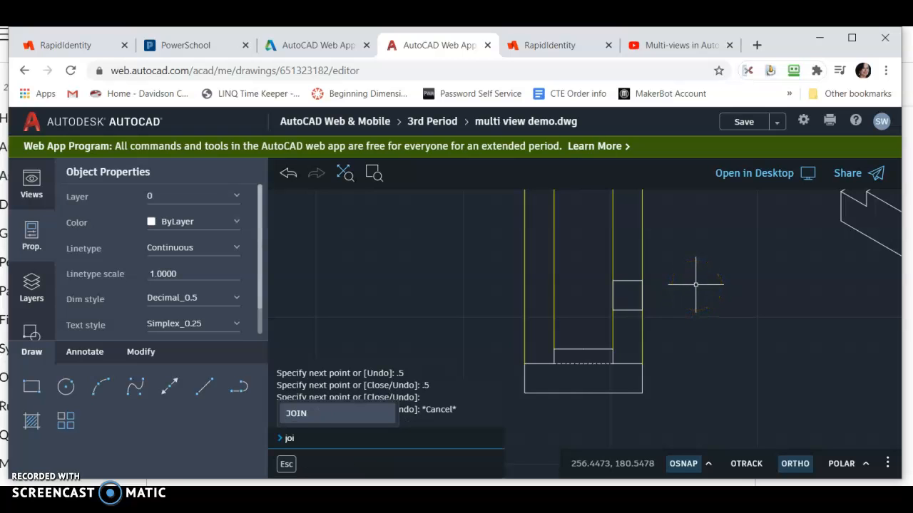
left_click(340, 419)
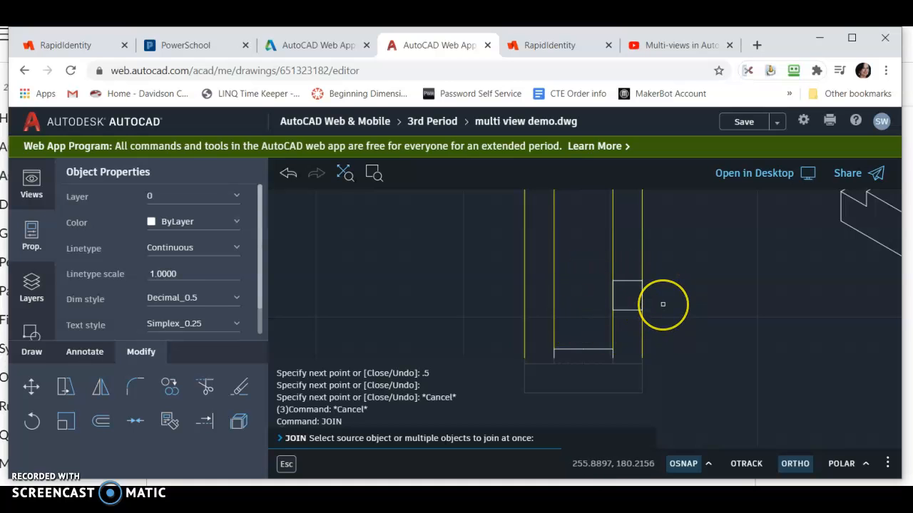
left_click(589, 265)
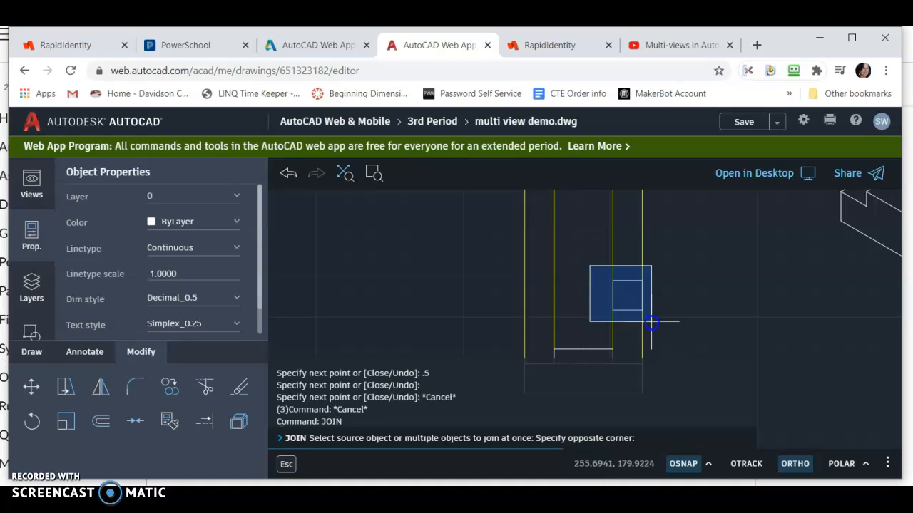
left_click(668, 325)
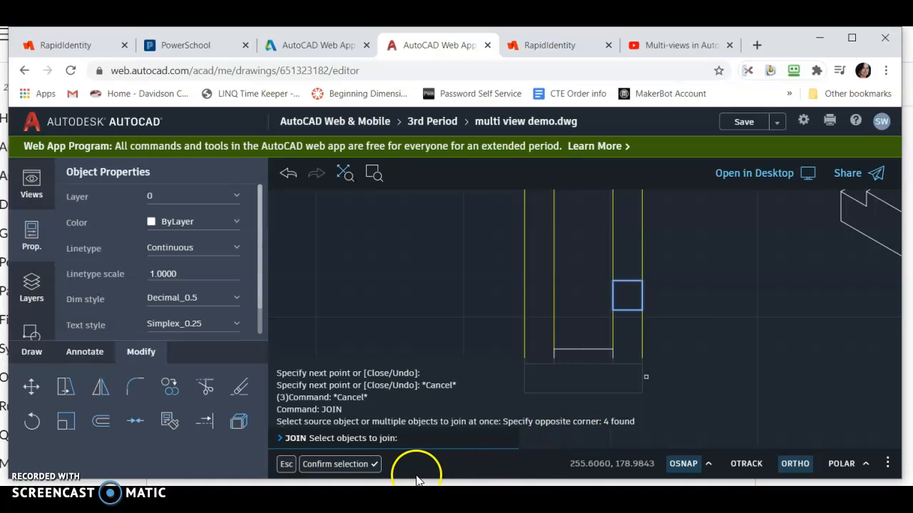
left_click(357, 472)
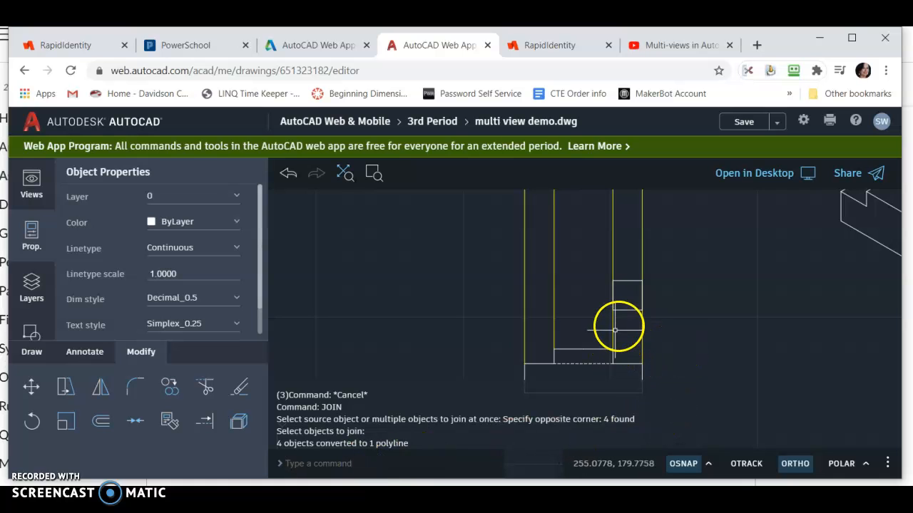
- Copy the square from its lower-left corner straight across to the leftmost projection line, then end the Copy command
left_click(628, 311)
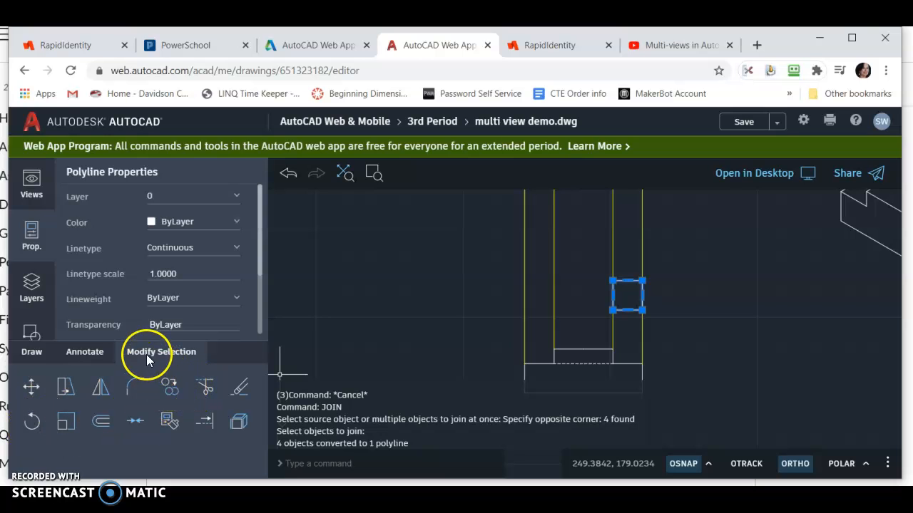
left_click(170, 387)
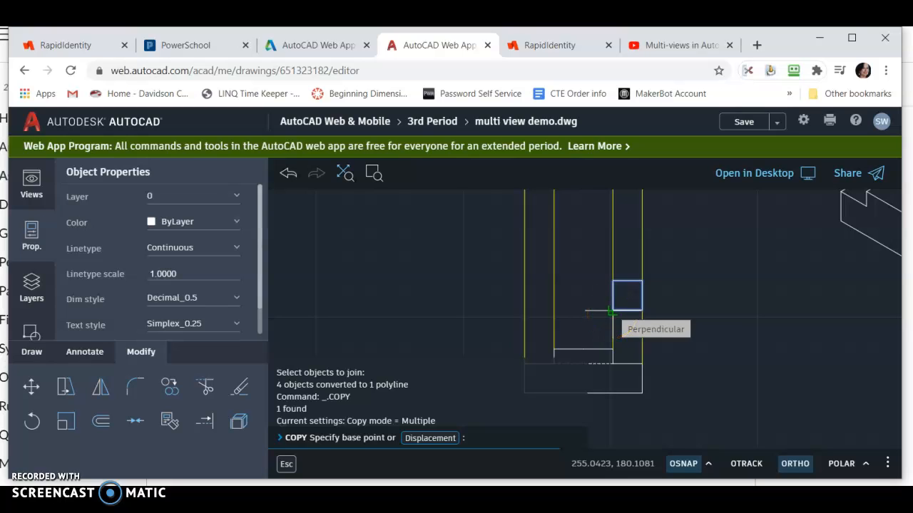
left_click(611, 310)
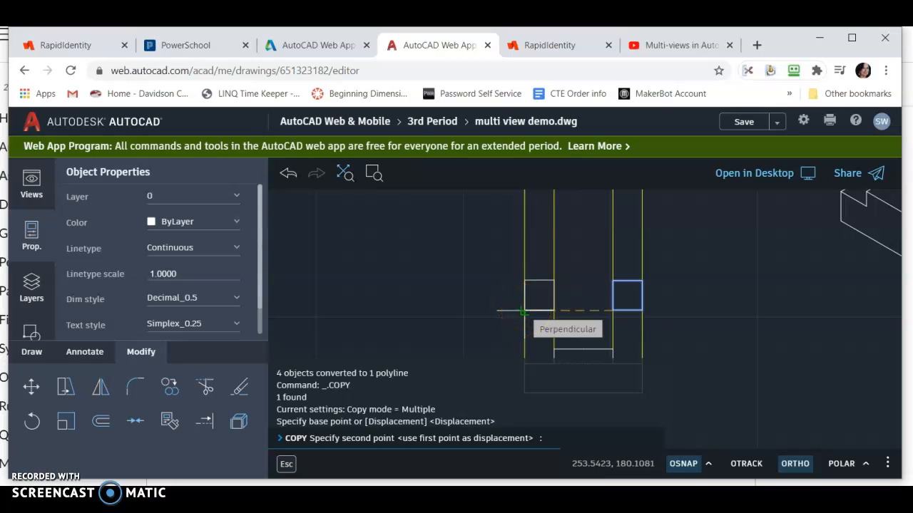
left_click(522, 312)
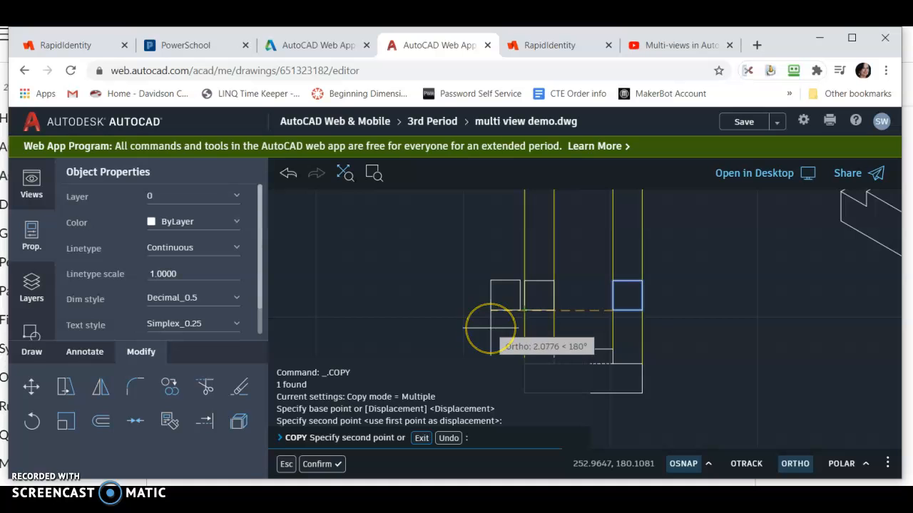
key("Escape")
key("Escape")
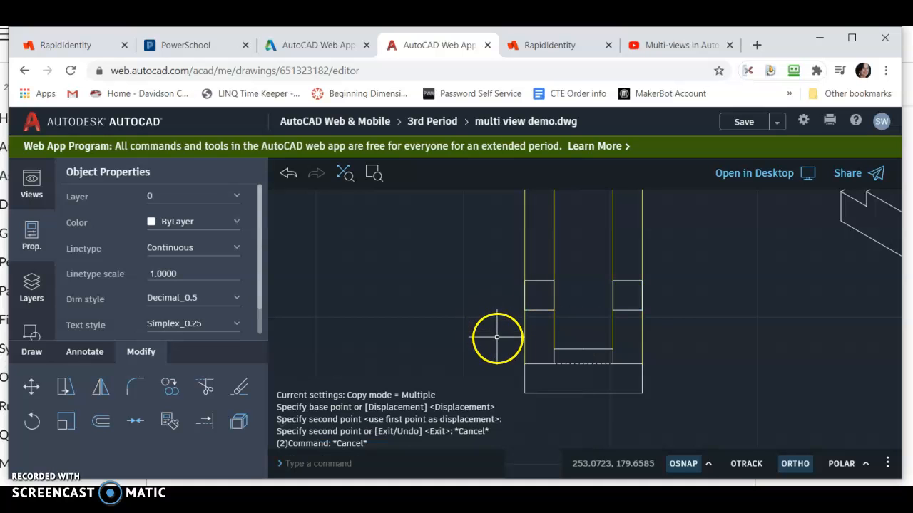
- Copy both .5 squares straight up by .75 from the right square's lower-right corner and end the Copy command
scroll(497, 337, "down", 2)
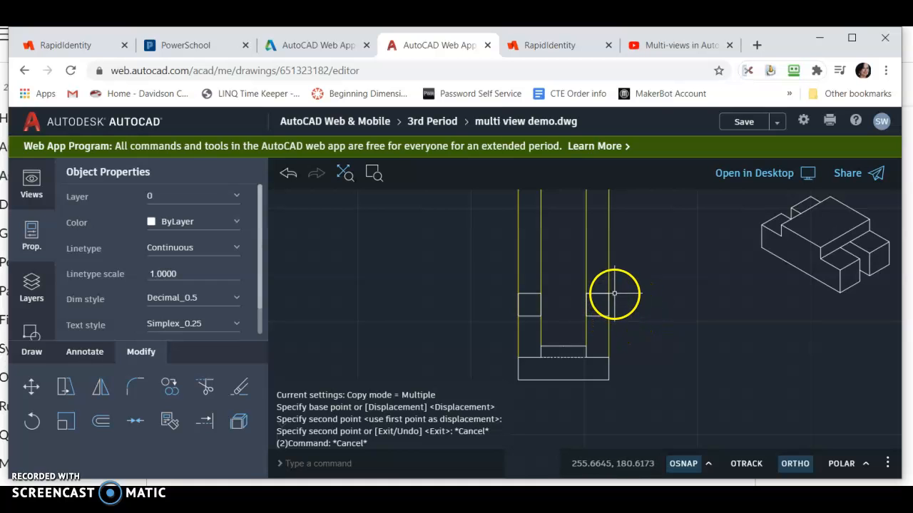
left_click(482, 272)
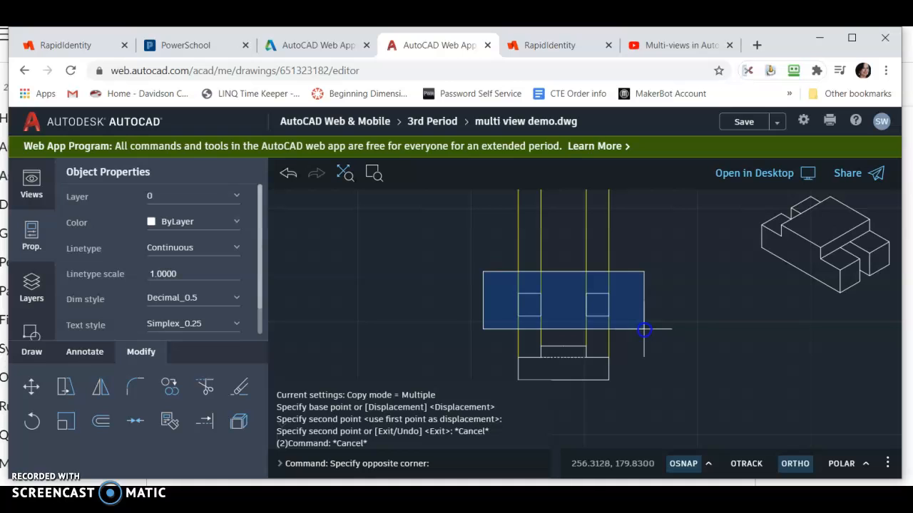
left_click(641, 329)
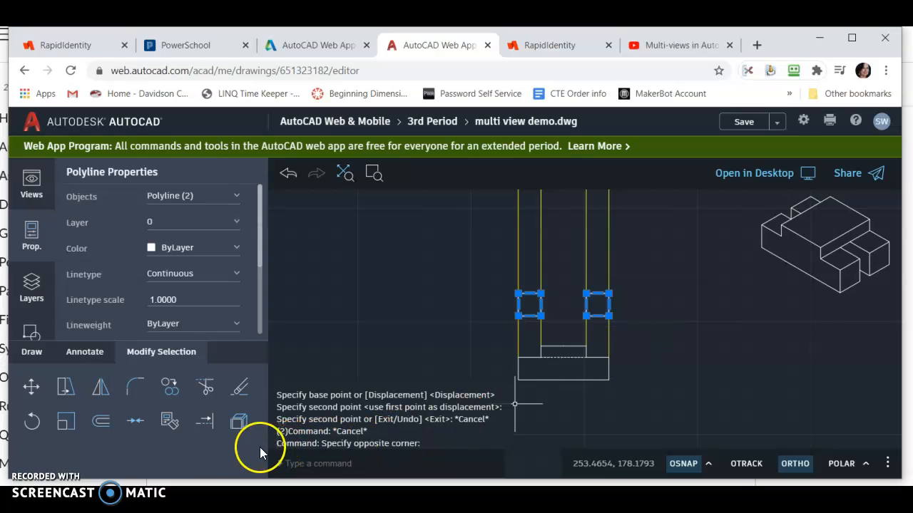
left_click(169, 386)
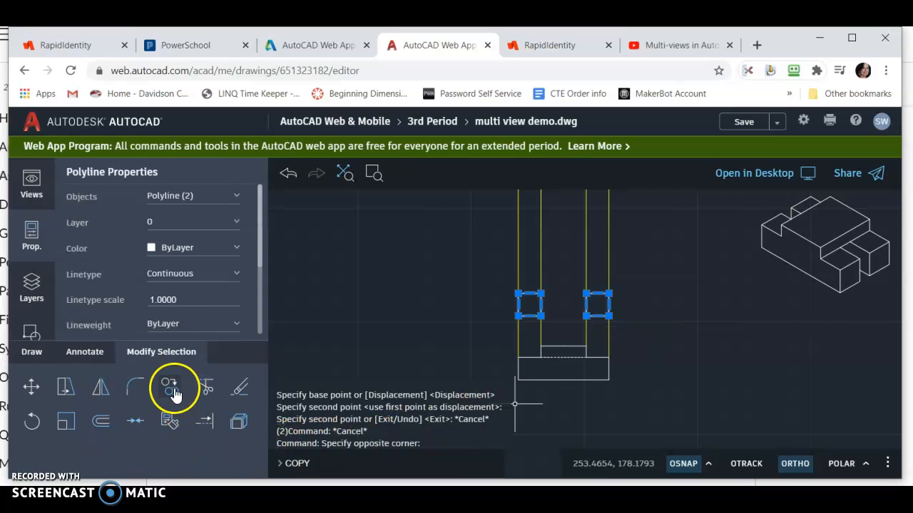
left_click(607, 315)
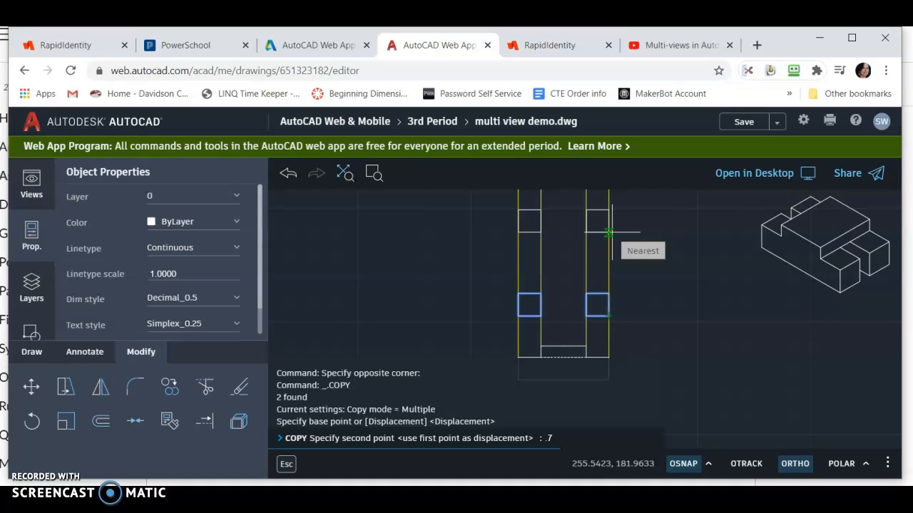
key("Return")
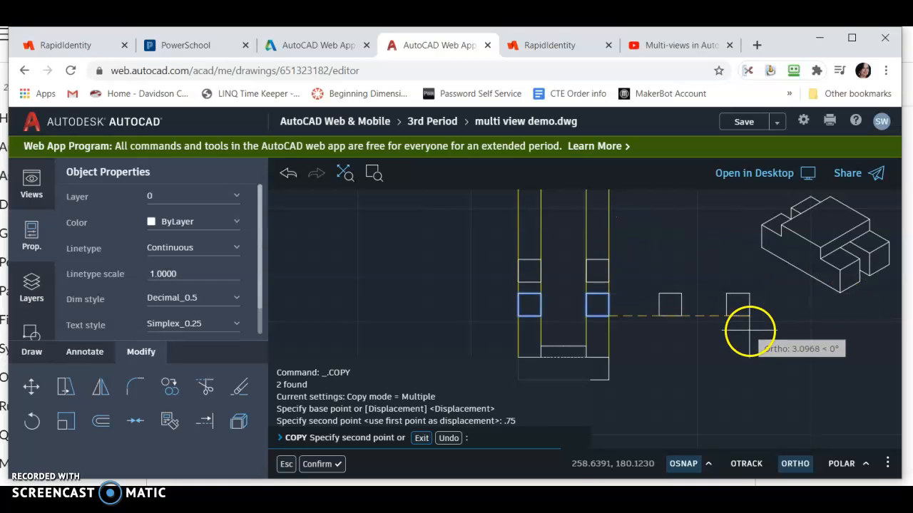
key("Escape")
key("Escape")
key("Escape")
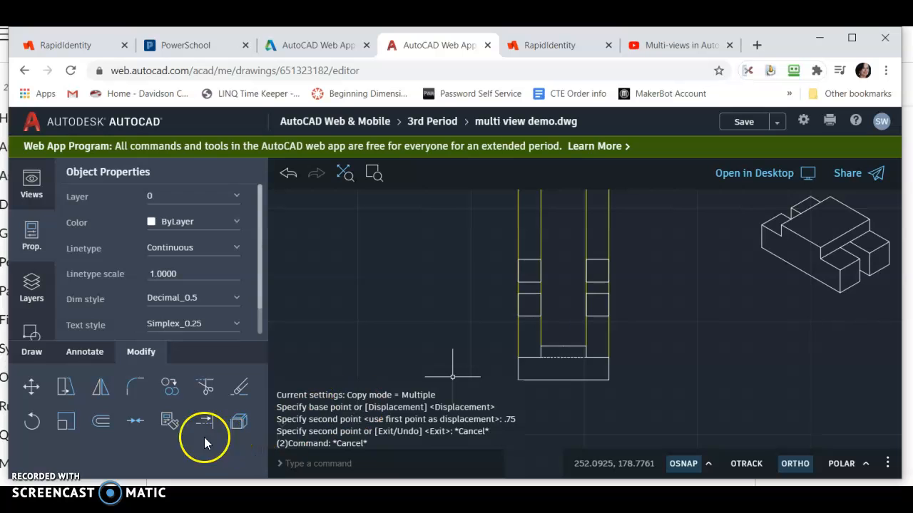
- Draw two horizontal lines spanning the gap between the squares, one along the upper squares' top edges and one along the lower squares' bottom edges
left_click(33, 356)
left_click(204, 387)
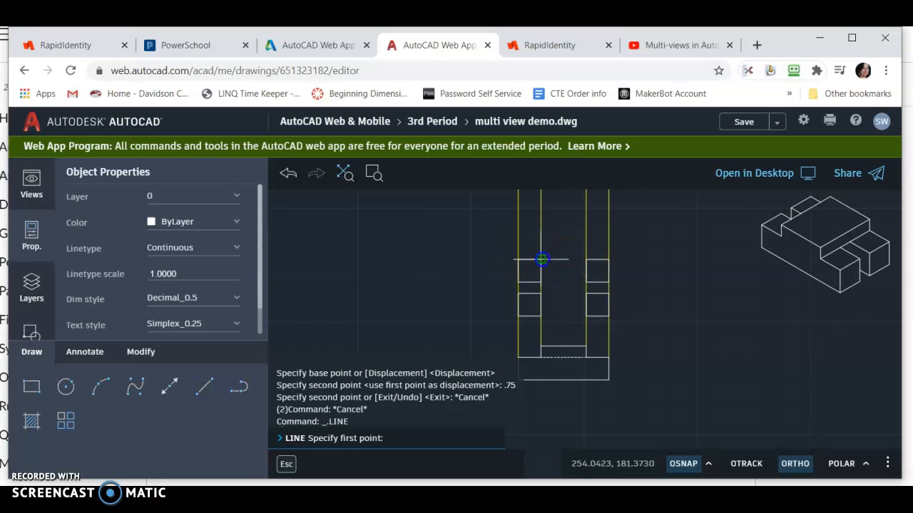
left_click(542, 260)
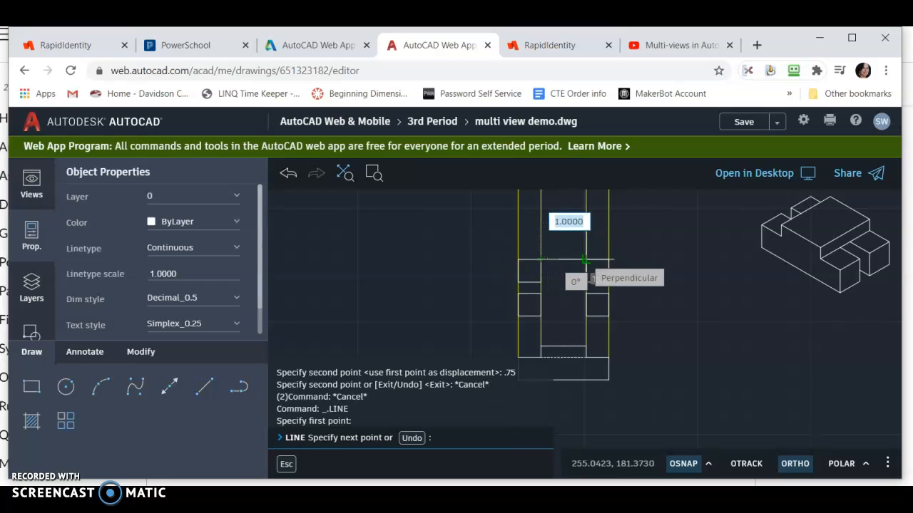
left_click(583, 260)
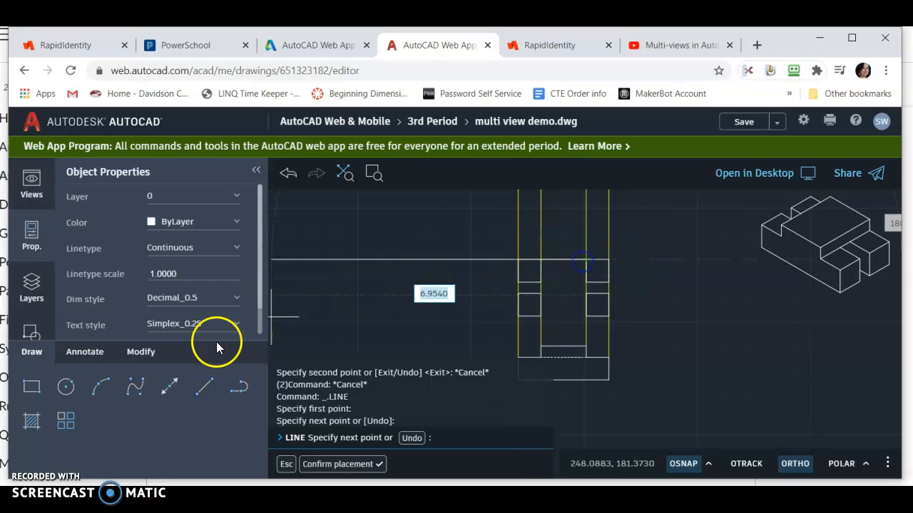
left_click(205, 391)
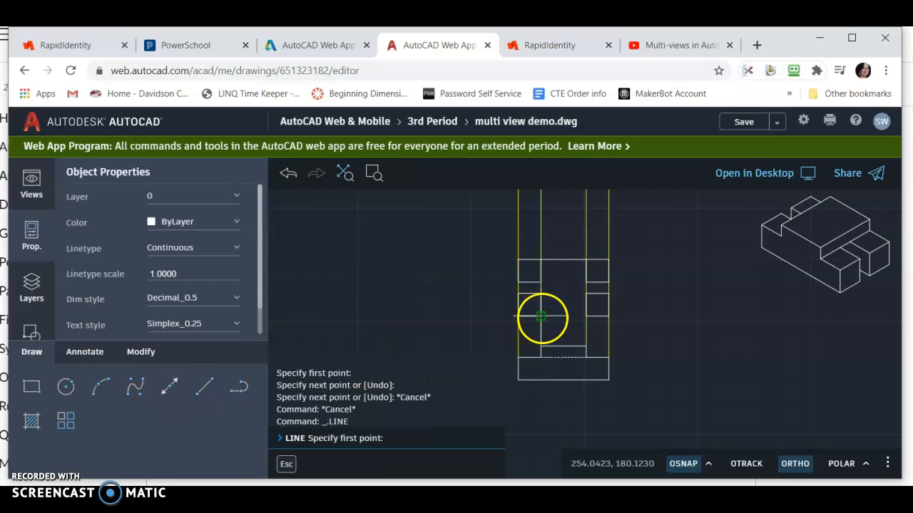
left_click(541, 316)
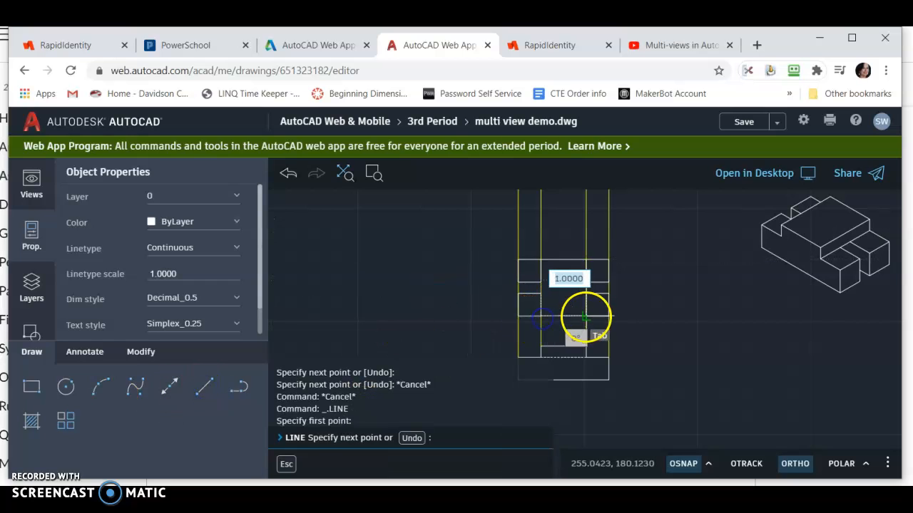
- Draw short vertical lines joining the inner corners of the upper and lower squares on both sides of the top view, ending the Line command
left_click(206, 386)
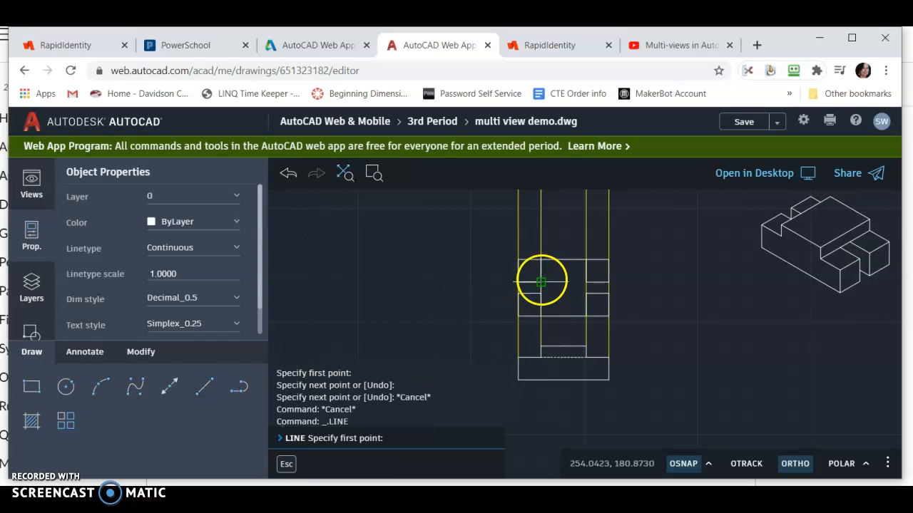
left_click(541, 281)
left_click(203, 386)
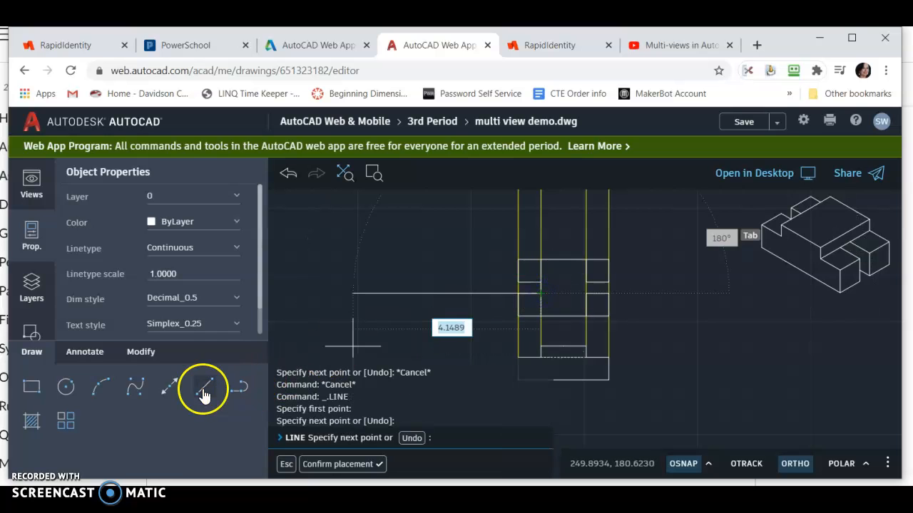
left_click(537, 305)
left_click(586, 283)
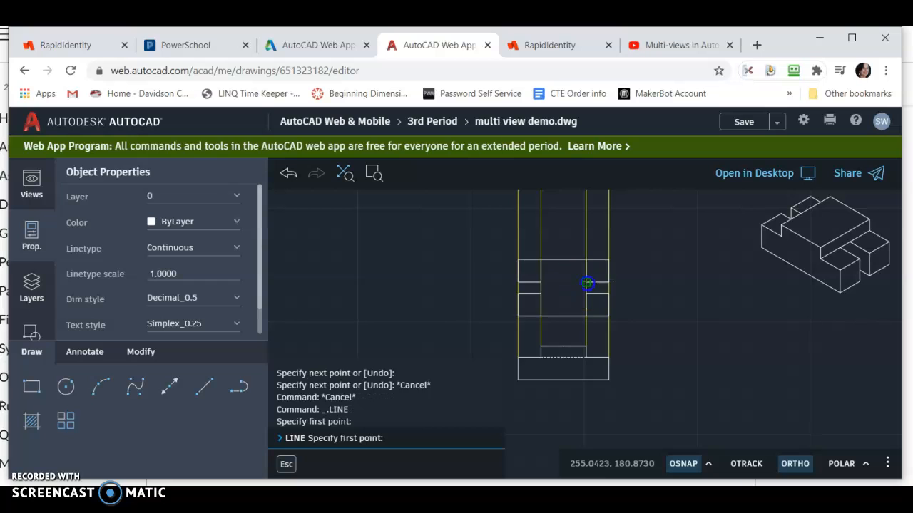
left_click(585, 292)
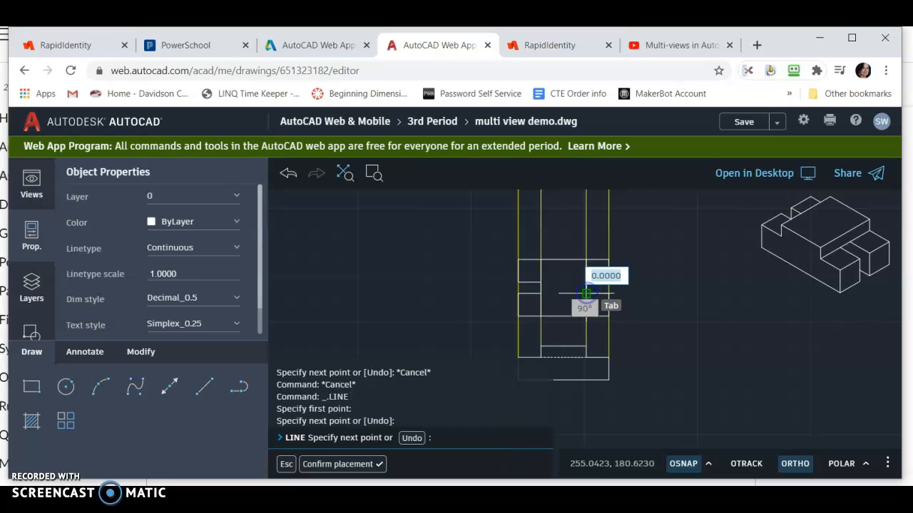
key("Escape")
key("Escape")
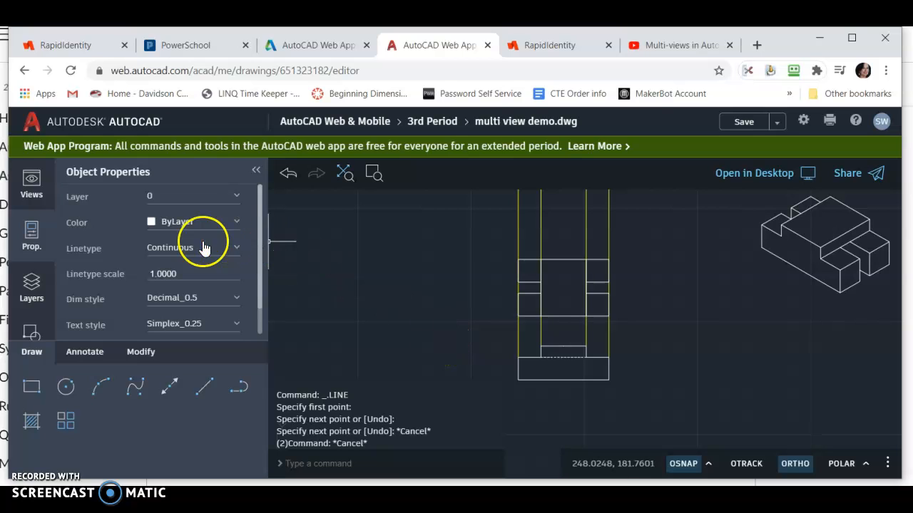
- Create a new layout for the drawing
left_click(41, 184)
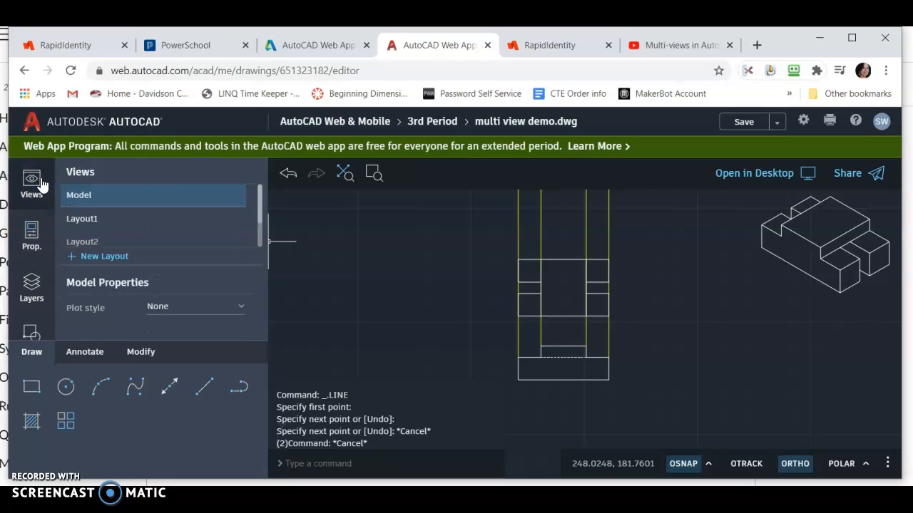
left_click(106, 257)
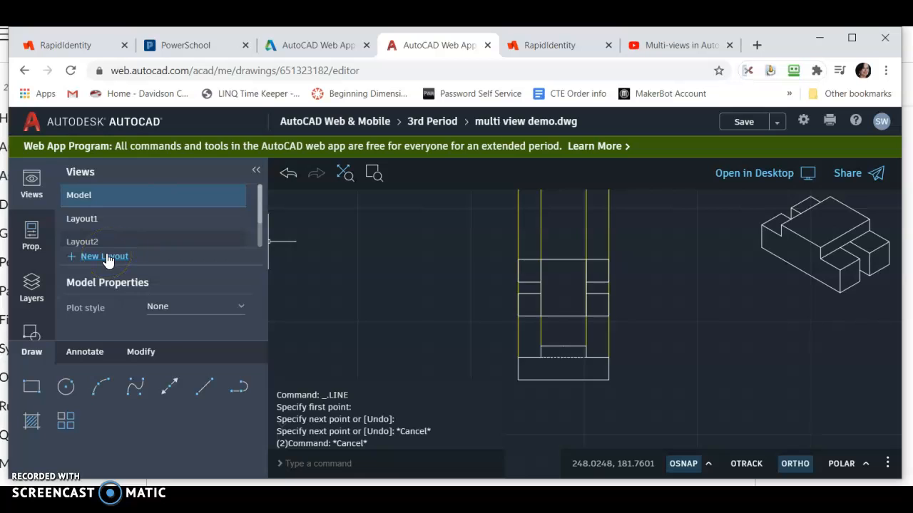
left_click(107, 259)
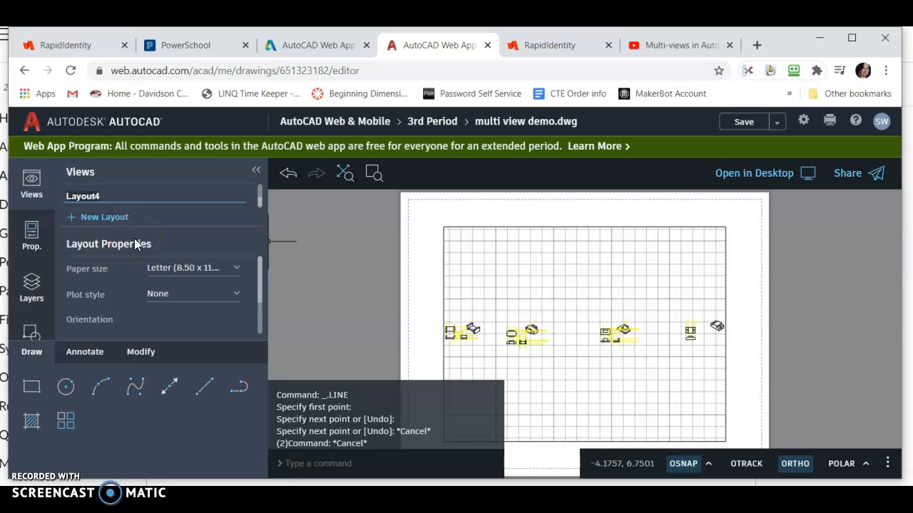
left_click(536, 216)
left_click(534, 227)
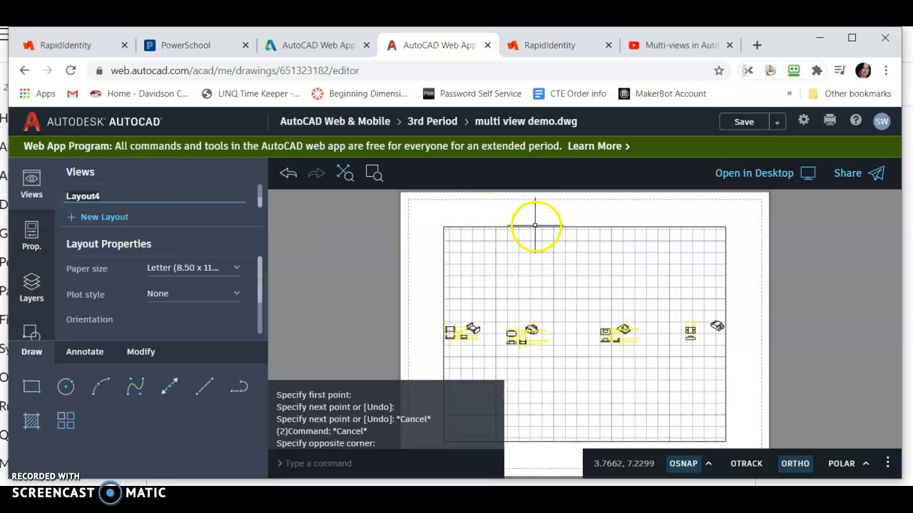
- Activate the layout's viewport and frame the unfinished front and top views together with the isometric block inside it
double_click(577, 264)
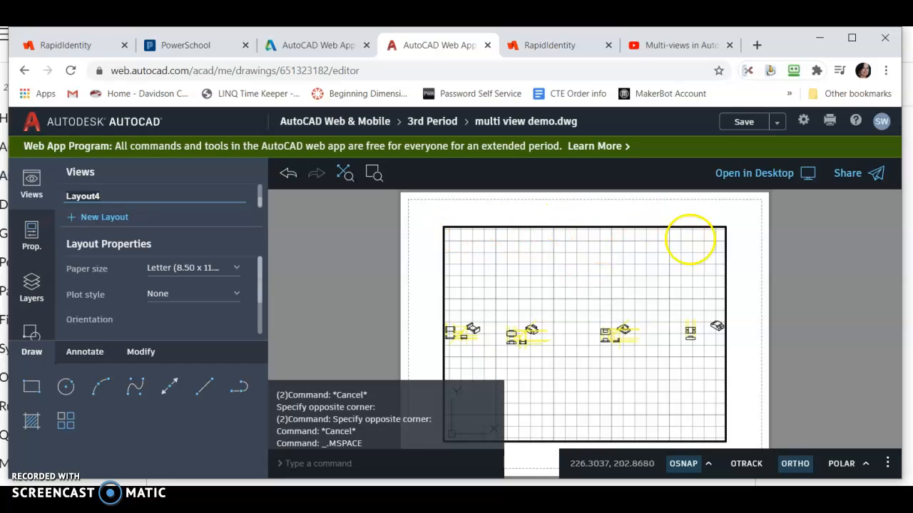
left_click(675, 298)
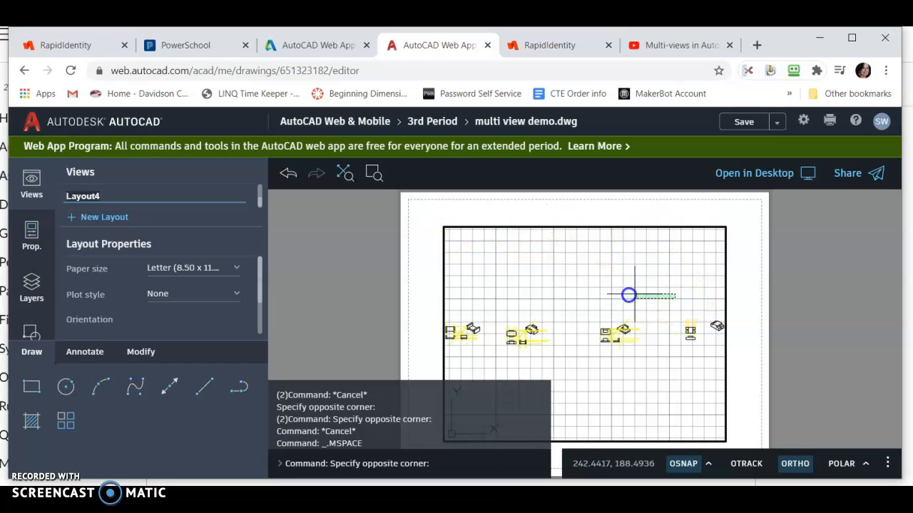
left_click(575, 293)
scroll(561, 307, "up", 5)
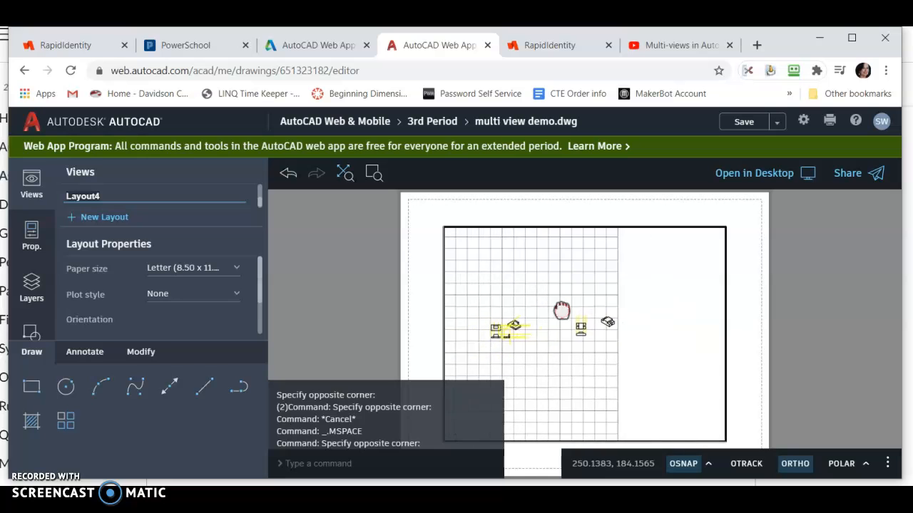
scroll(563, 308, "up", 1)
mouse_move(623, 340)
middle_mouse_down()
mouse_move(621, 328)
mouse_move(549, 312)
mouse_move(508, 319)
middle_mouse_up()
scroll(545, 322, "up", 2)
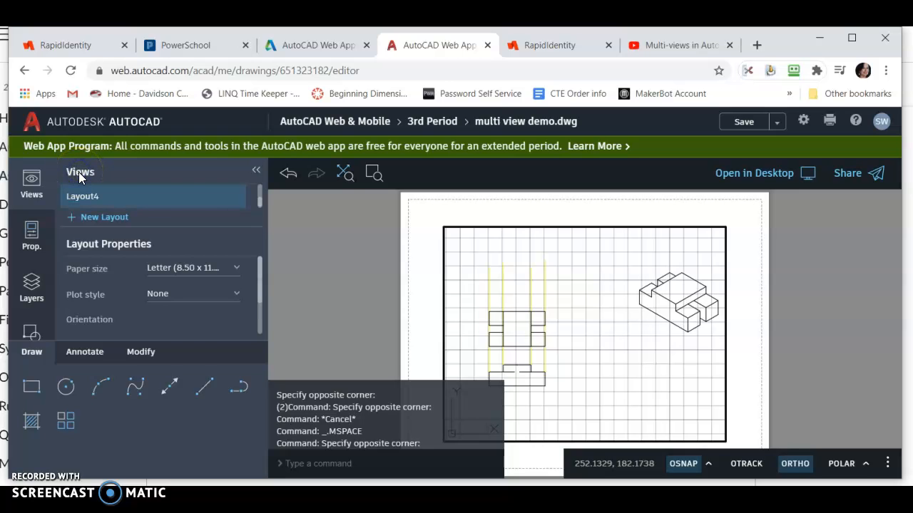
- Return to model space and draw a horizontal projection line about 5.6 units long rightward from the front view's lower-right corner
left_click_drag(260, 202, 258, 188)
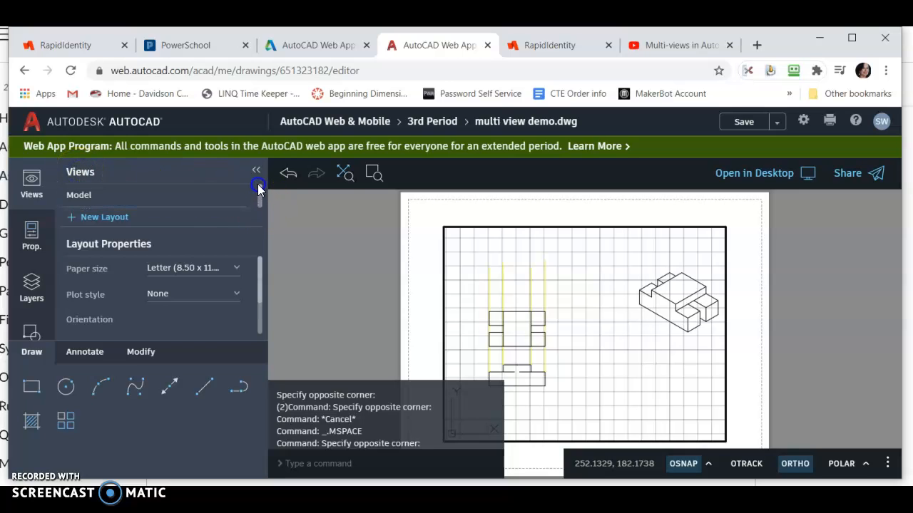
left_click(78, 196)
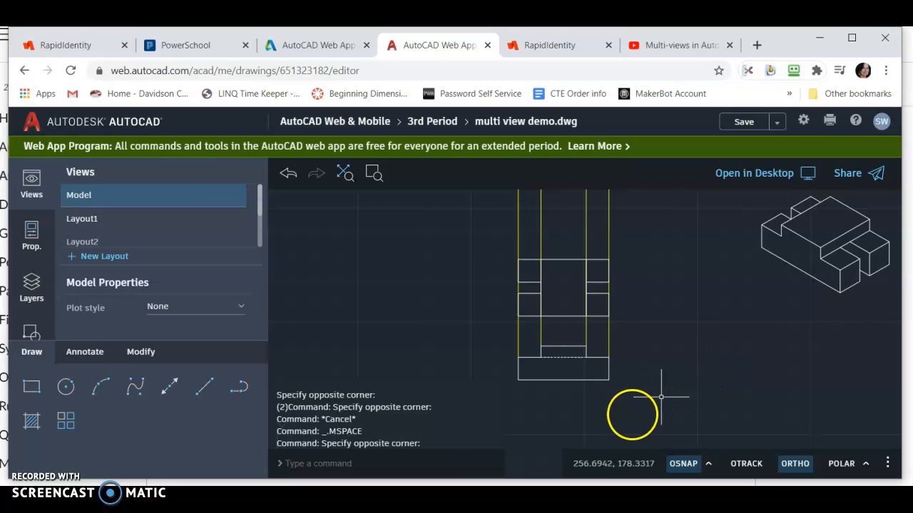
left_click(202, 389)
left_click(607, 381)
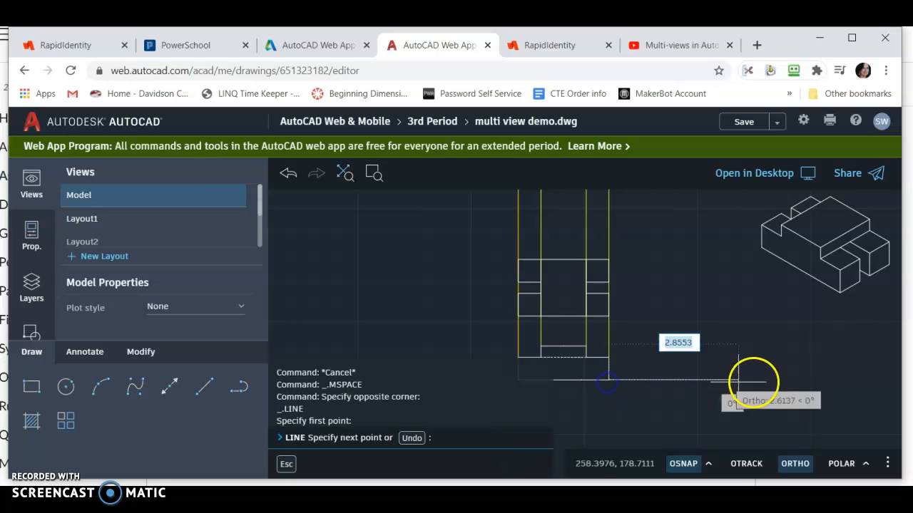
left_click(863, 380)
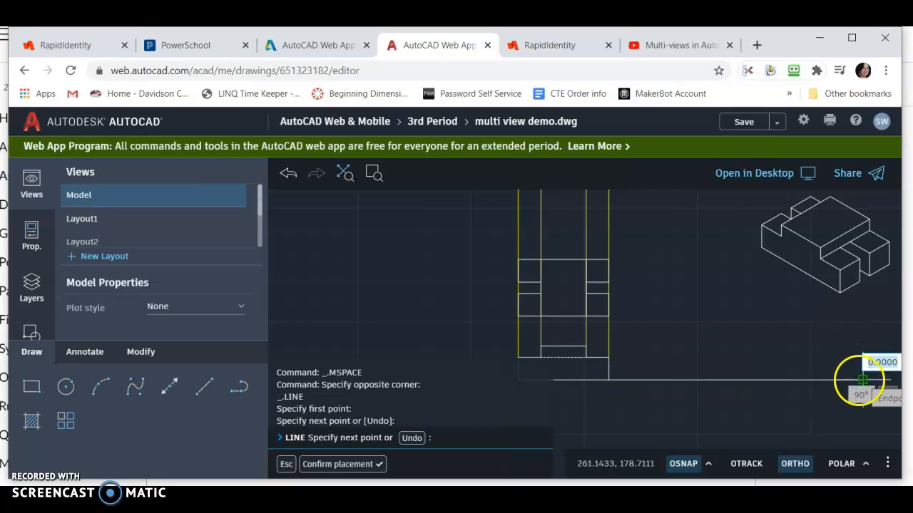
key("Escape")
key("Escape")
- Draw two more horizontal projection lines rightward, from the upper-right corners of the front view's base and of its raised block
left_click(205, 391)
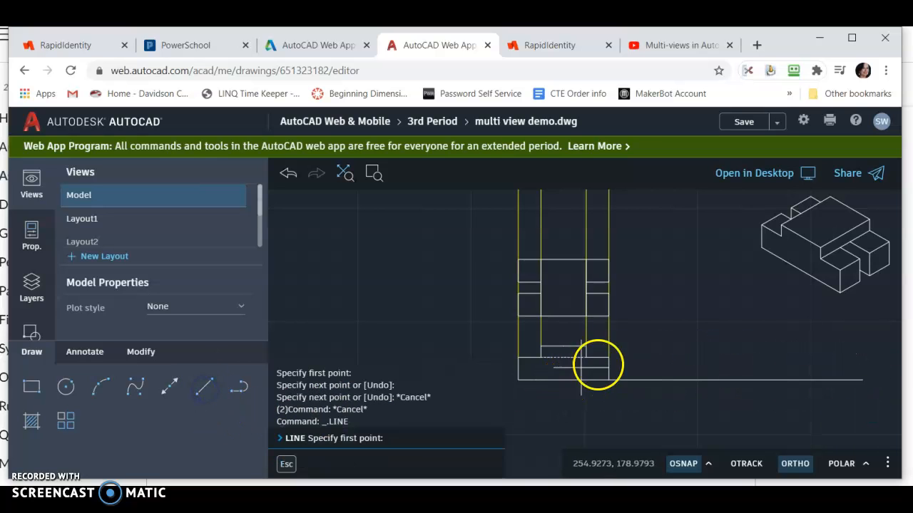
left_click(610, 357)
left_click(847, 360)
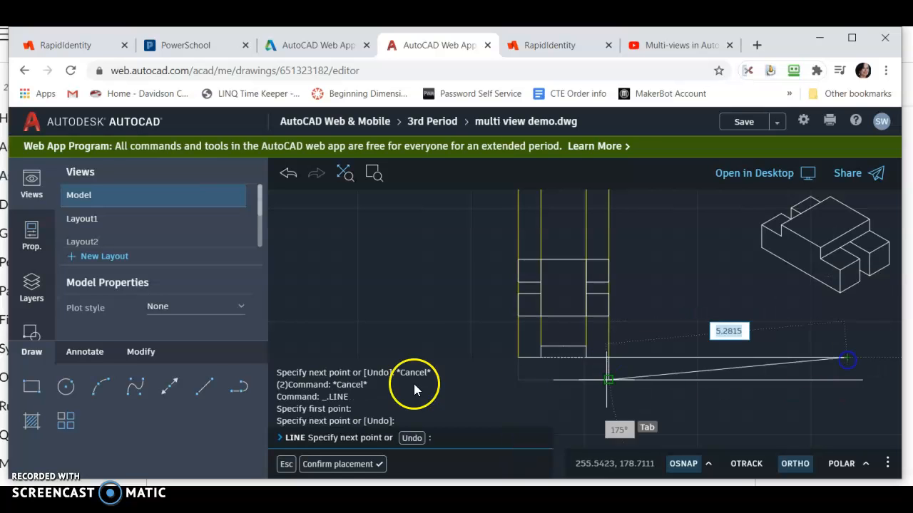
left_click(202, 390)
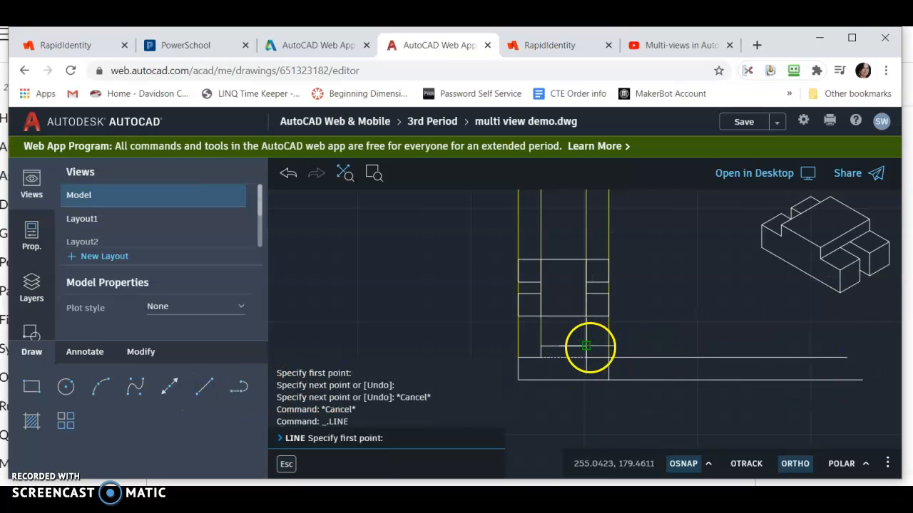
left_click(586, 348)
left_click(846, 341)
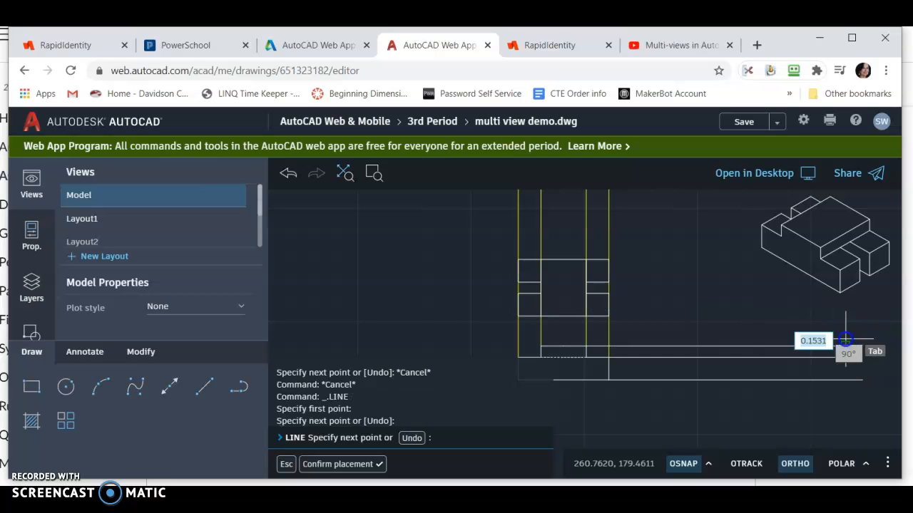
left_click(98, 392)
- Draw a line from the top view's lower-right corner about 0.8 units rightward, continuing about 1.9 units straight down past the horizontal projection lines
left_click(204, 387)
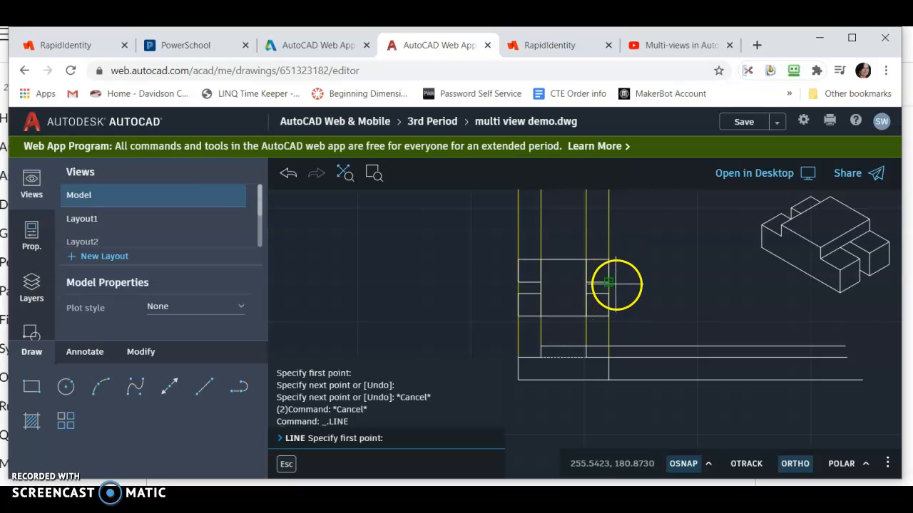
left_click(610, 316)
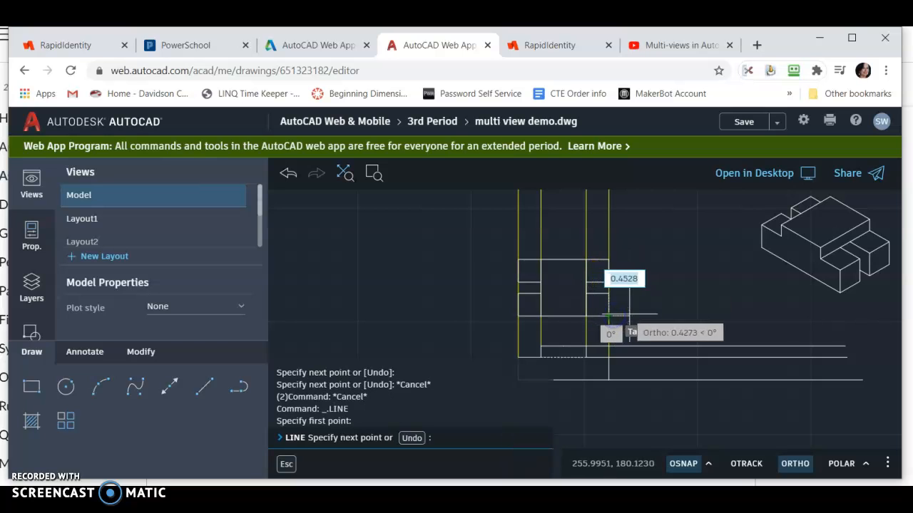
left_click(644, 316)
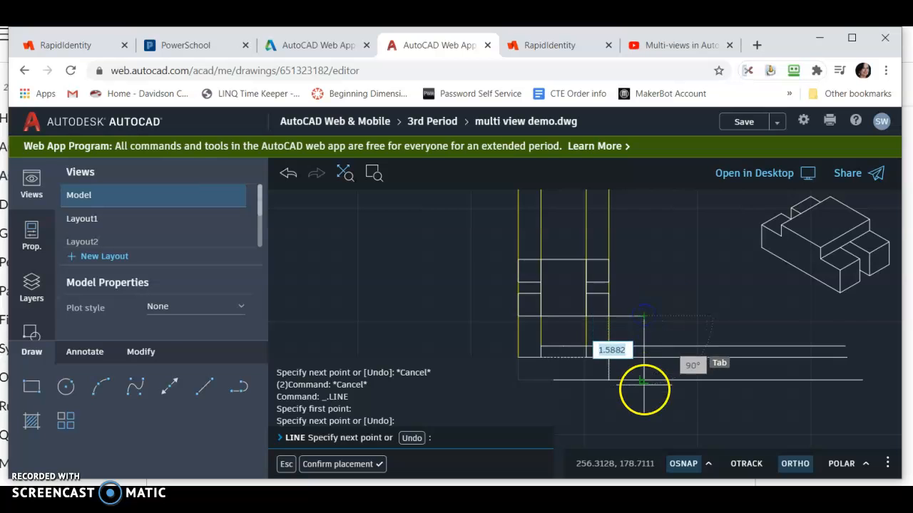
left_click(643, 402)
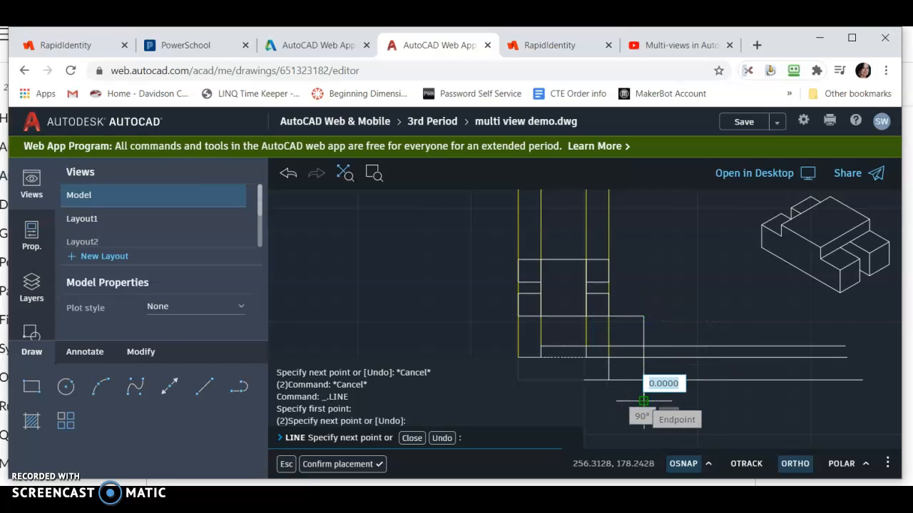
key("Escape")
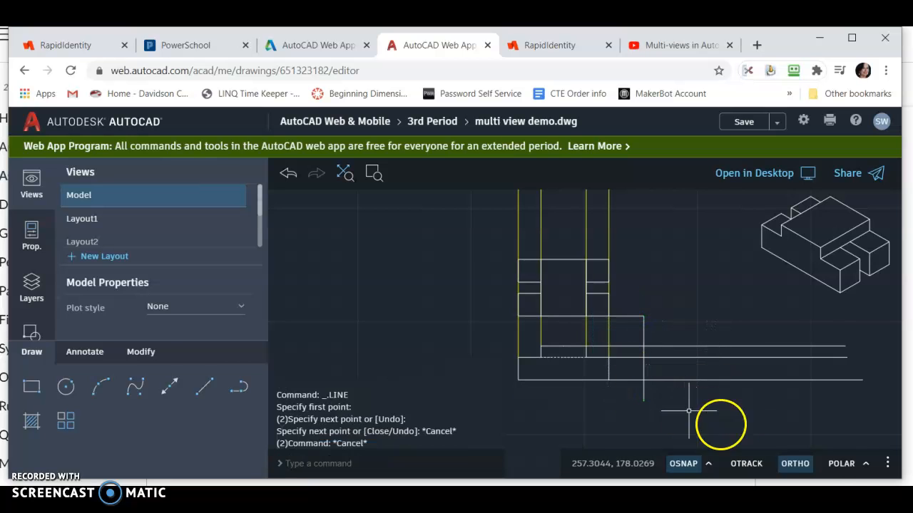
- Turn on polar tracking and draw a 30° miter line about 5.7 units long from the corner of the new projection line
left_click(866, 465)
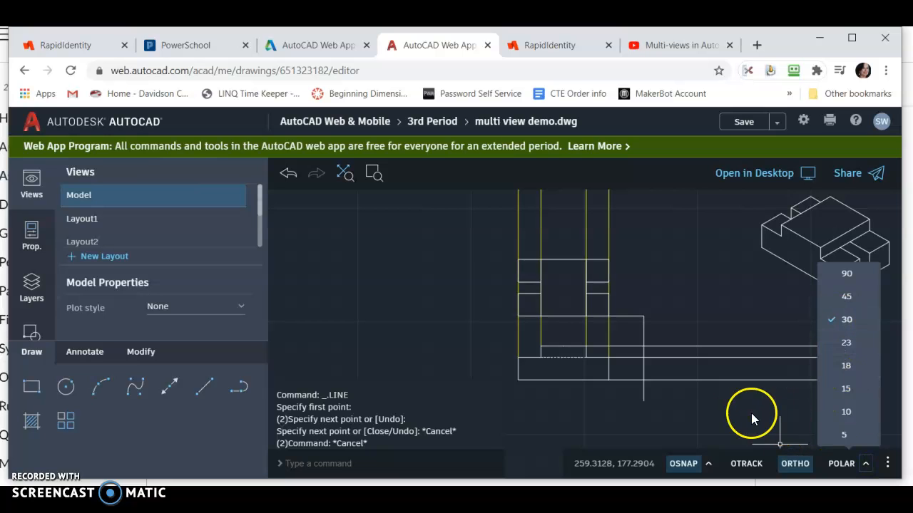
left_click(729, 413)
left_click(842, 464)
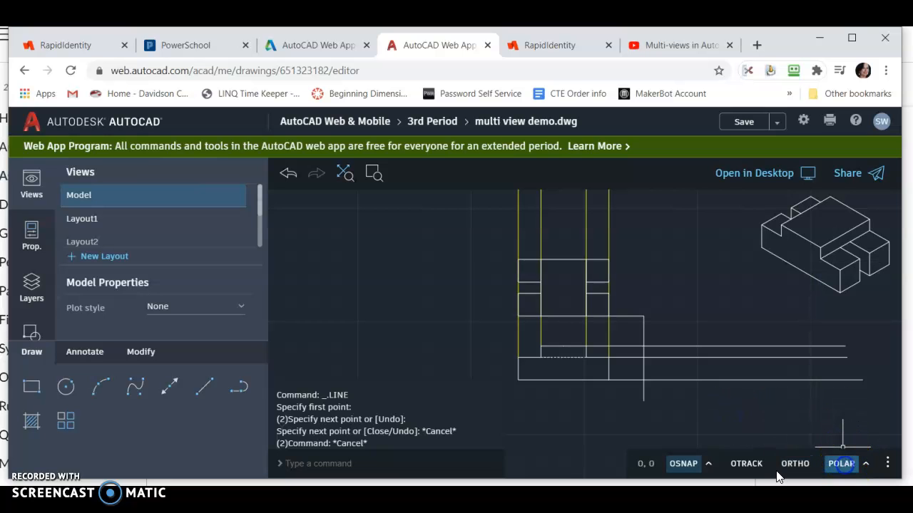
left_click(204, 389)
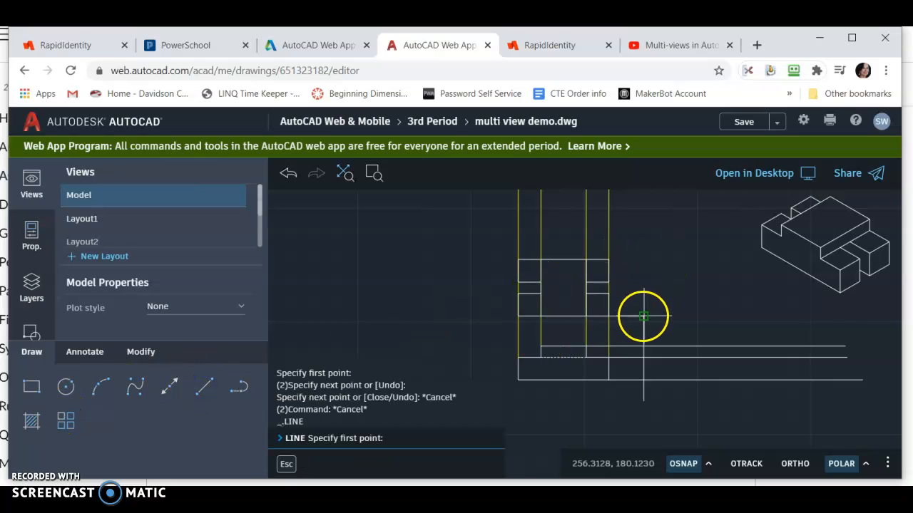
left_click(643, 316)
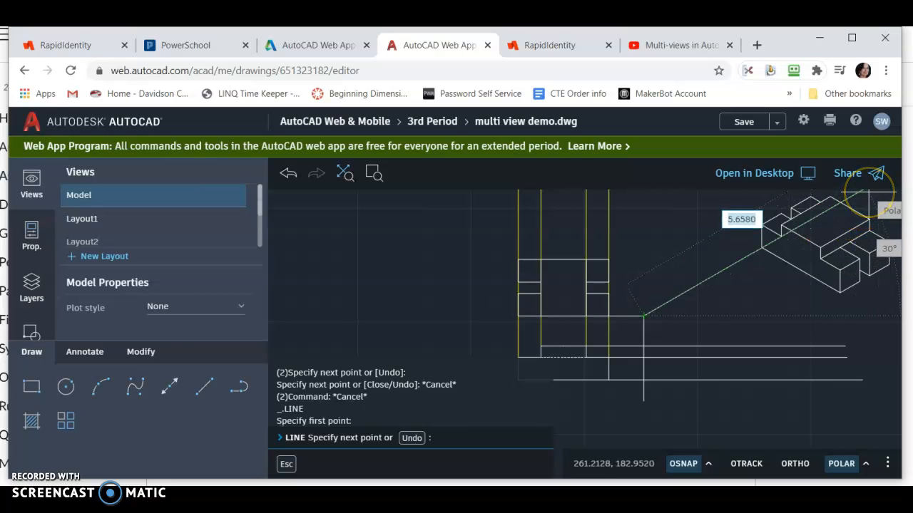
left_click(858, 193)
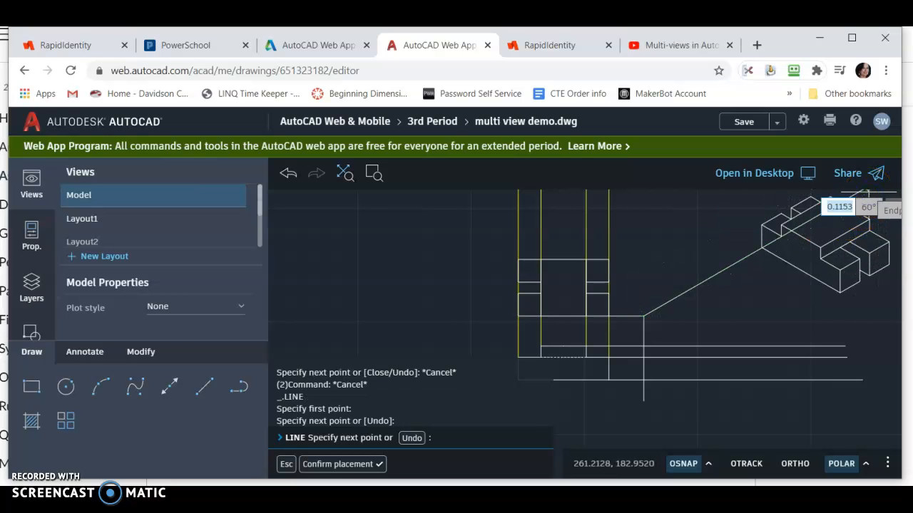
key("Escape")
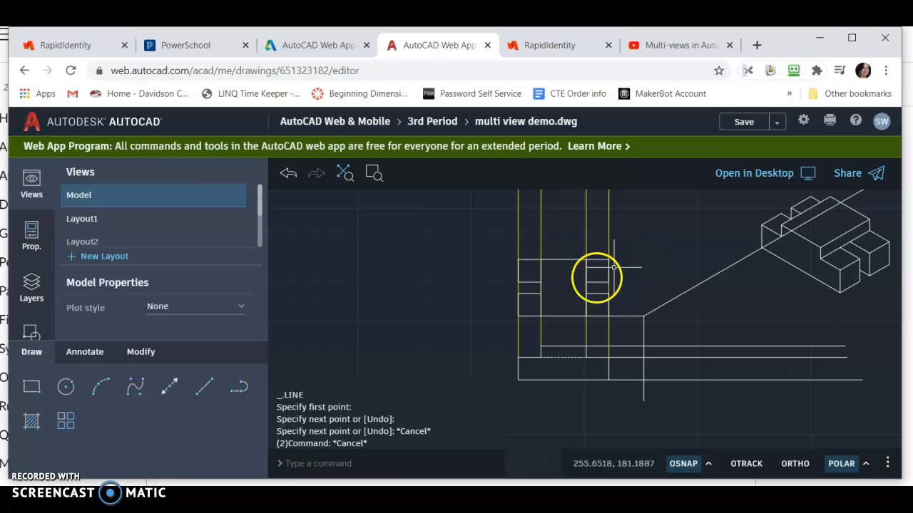
- Project the top view's lower notch edge about 2.8 units rightward, and with ortho on, about 2.5 units down from the miter line
left_click(204, 392)
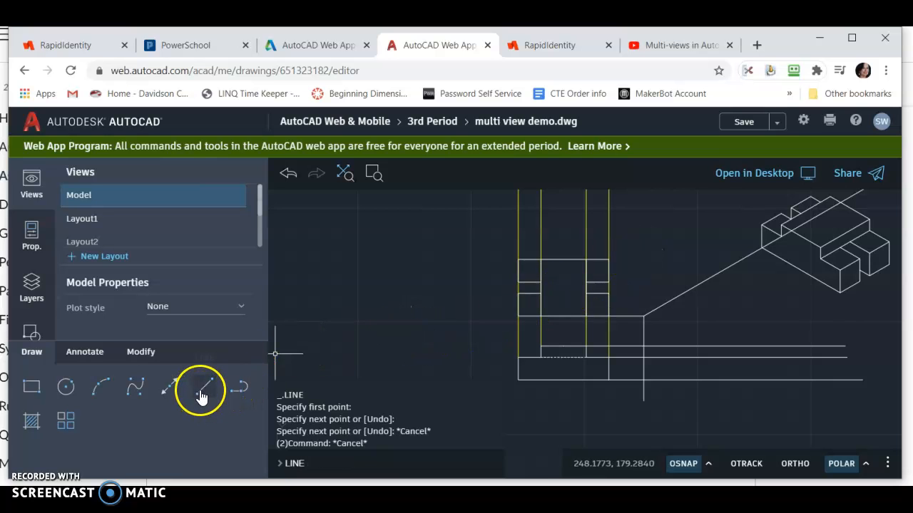
left_click(608, 294)
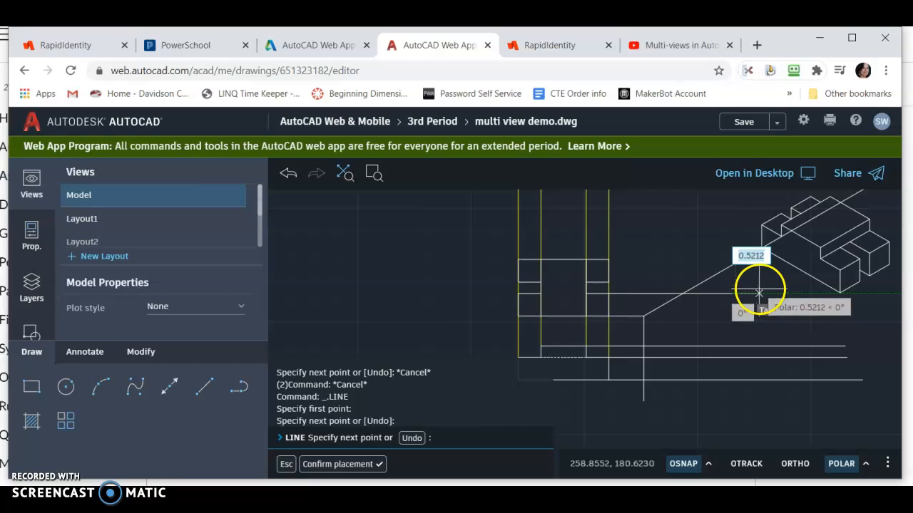
key("Escape")
key("Escape")
left_click(204, 388)
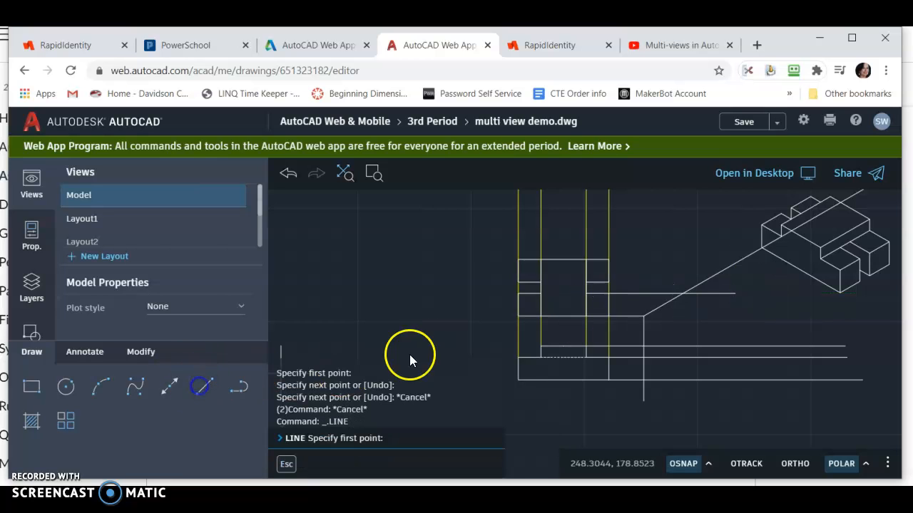
left_click(683, 293)
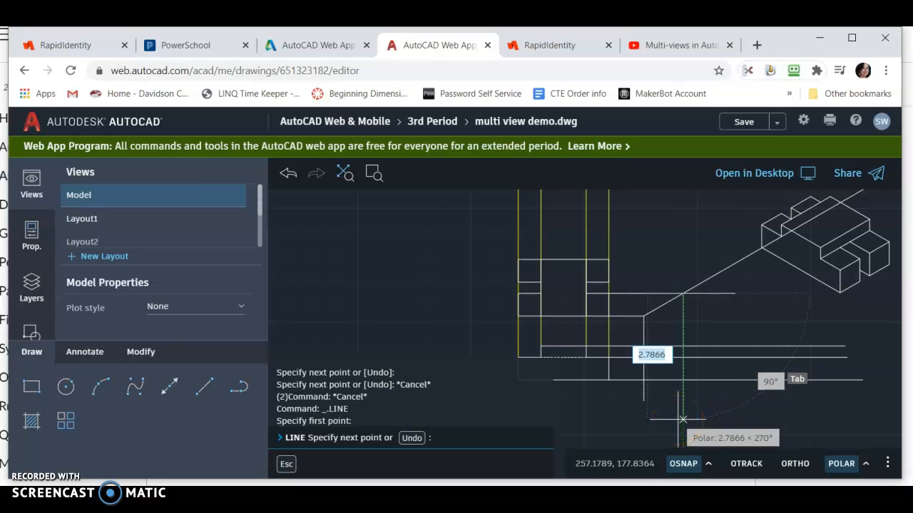
left_click(795, 463)
left_click(674, 409)
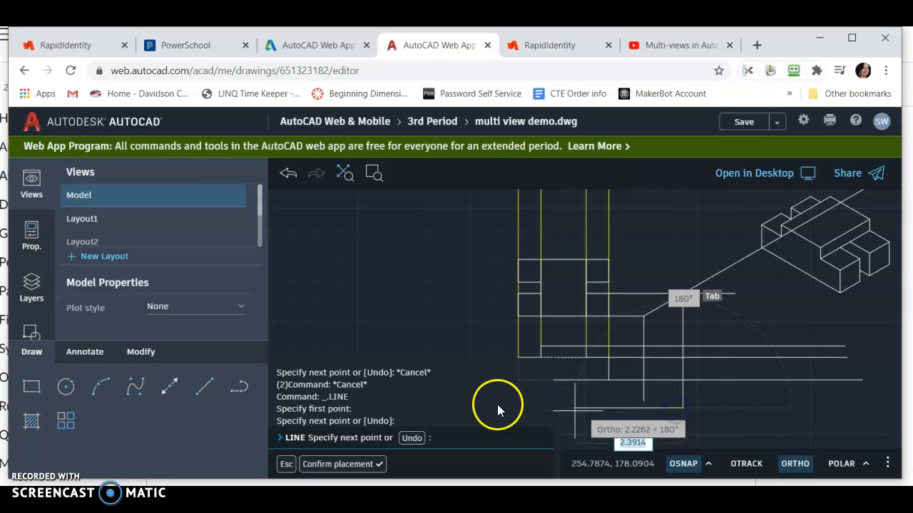
- Project the top view's upper notch edge about 3.2 units rightward, and from its miter line intersection about 2.8 units down
left_click(203, 390)
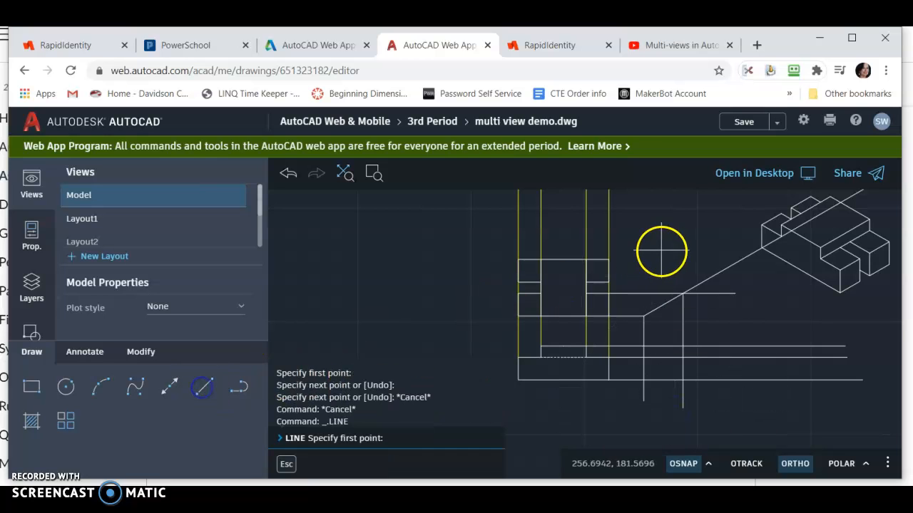
left_click(609, 282)
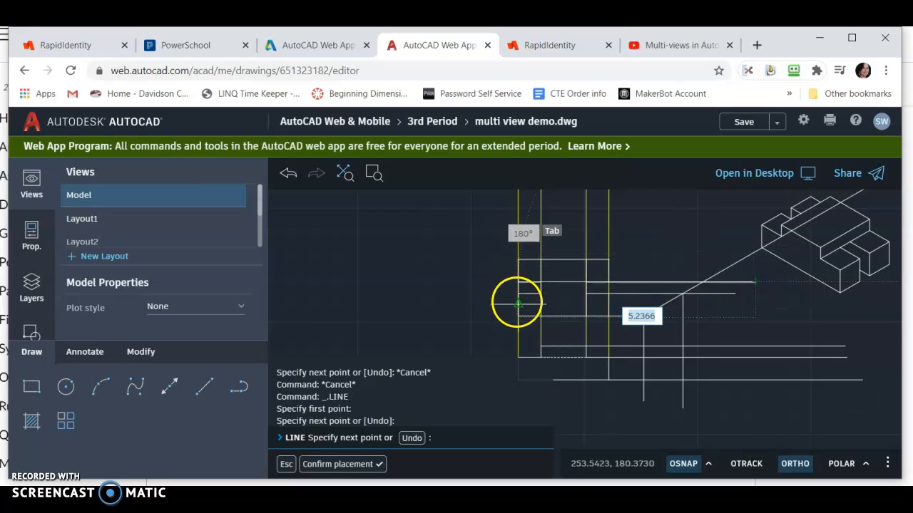
left_click(206, 390)
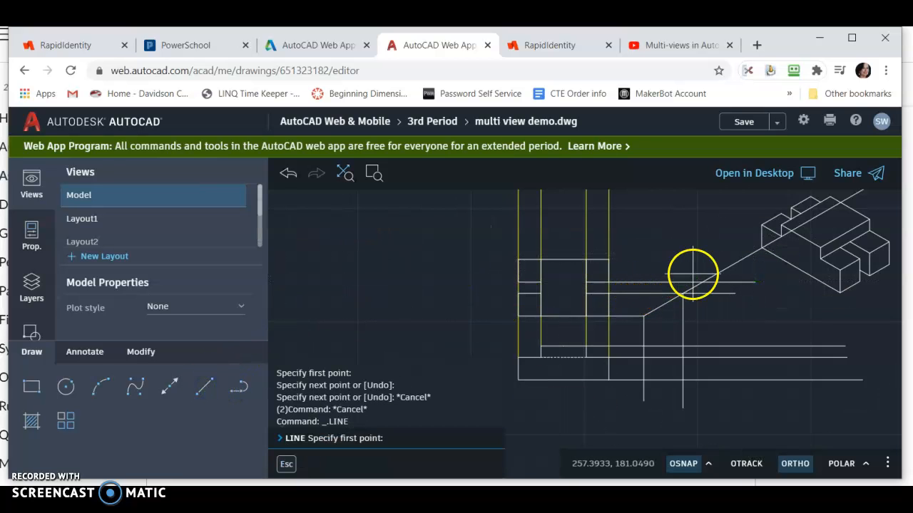
left_click(700, 278)
left_click(702, 408)
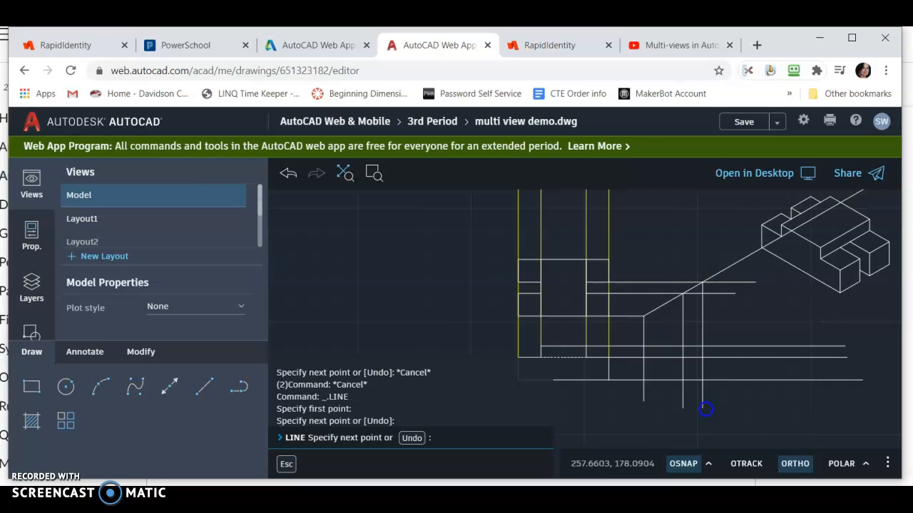
- Project the top view's upper-right corner about 7.2 units rightward, and from its miter line intersection about 2.9 units down
left_click(205, 390)
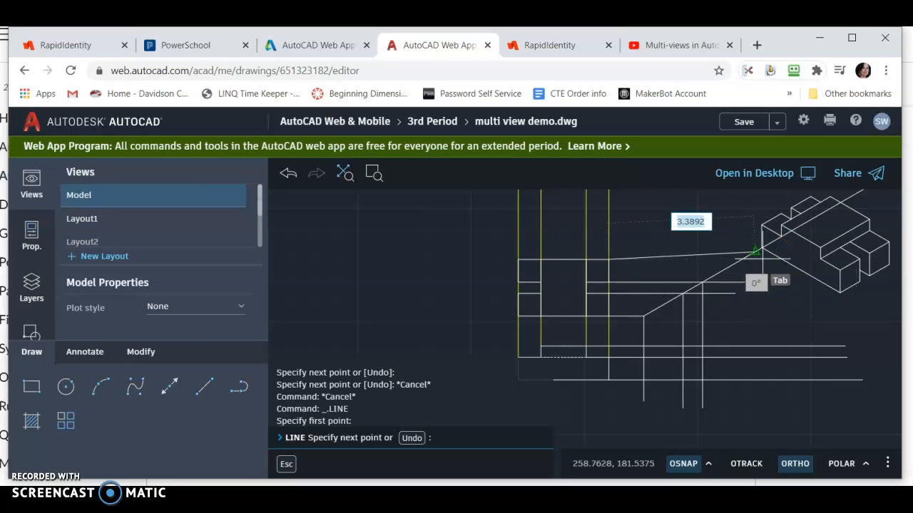
scroll(689, 265, "down", 1)
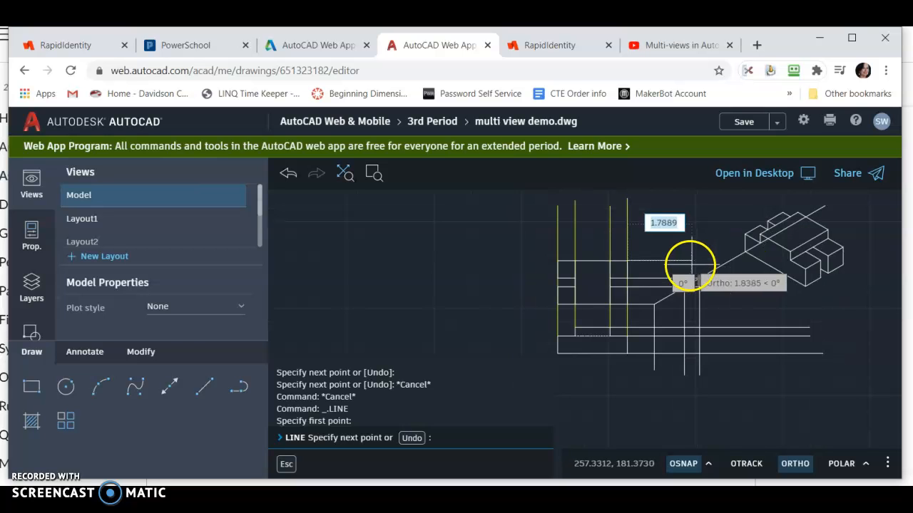
left_click(879, 258)
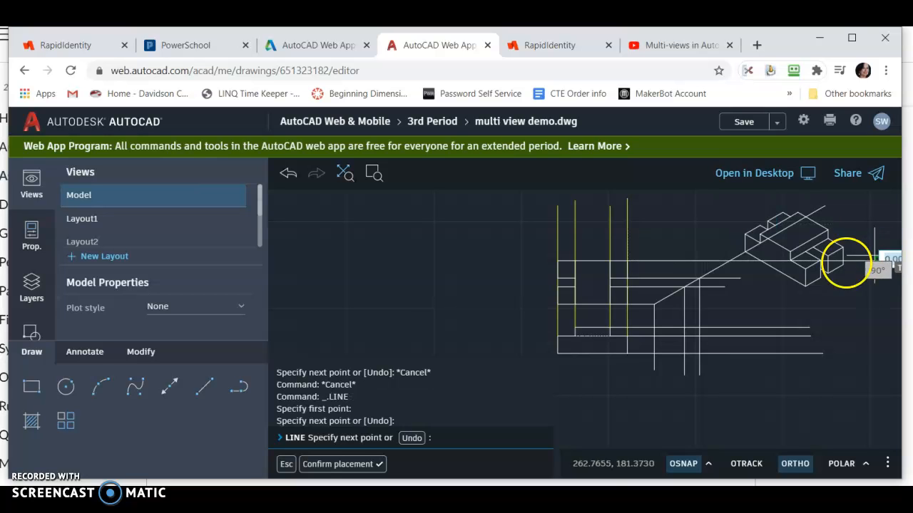
key("Escape")
key("Escape")
scroll(748, 287, "up", 2)
left_click(195, 392)
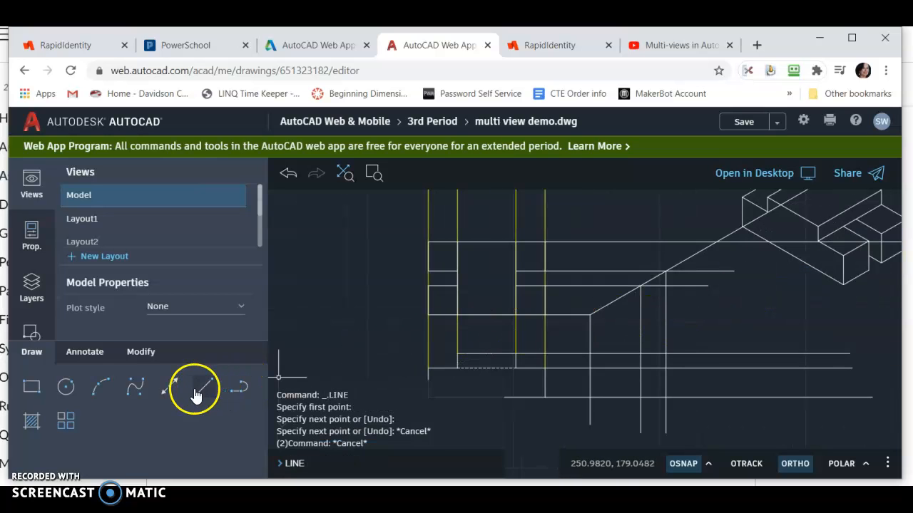
left_click(717, 244)
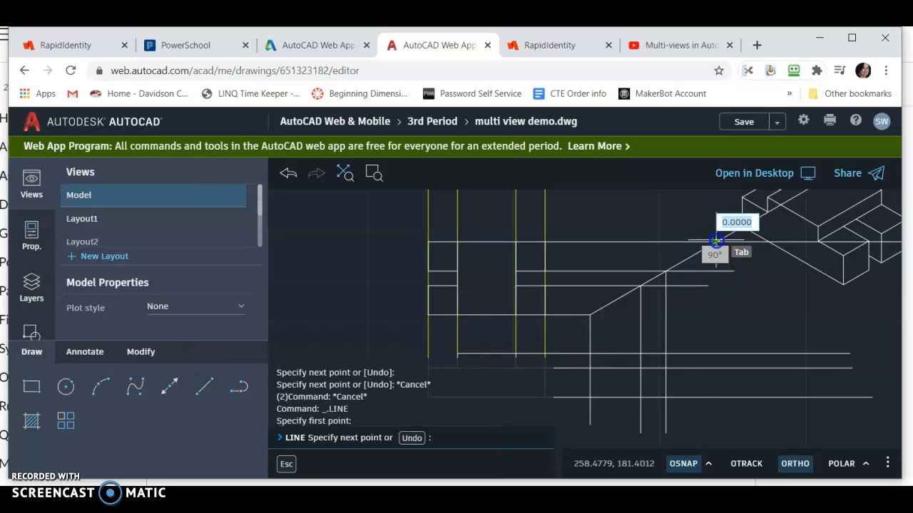
left_click(711, 412)
scroll(706, 392, "down", 5)
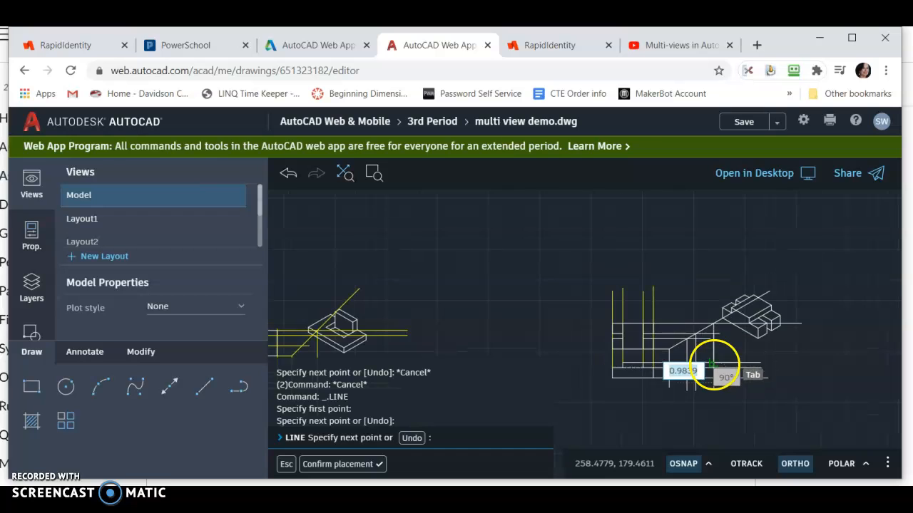
key("Escape")
- Draw a 1.2990 by 0.2500 rectangle between the upper two horizontal projection lines, from the rightmost to the second vertical projection line
scroll(741, 403, "up", 2)
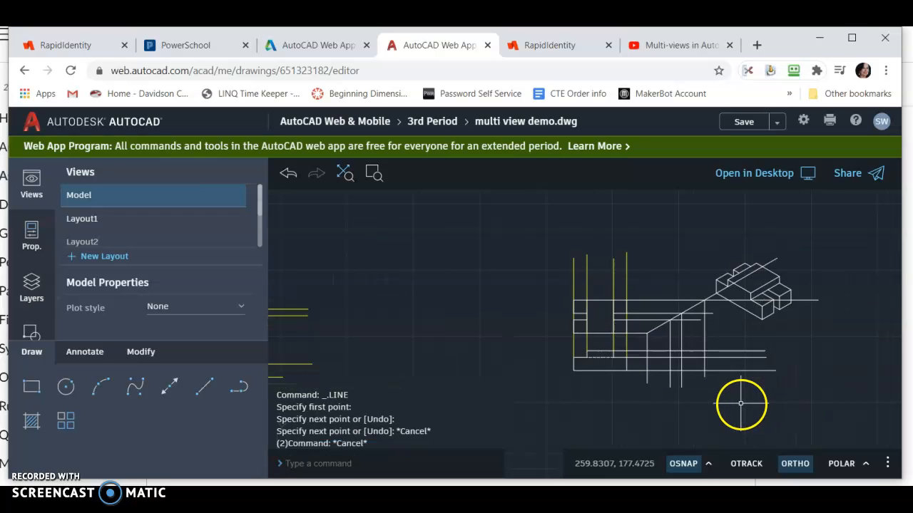
scroll(740, 403, "up", 1)
middle_click_drag(741, 405, 682, 412)
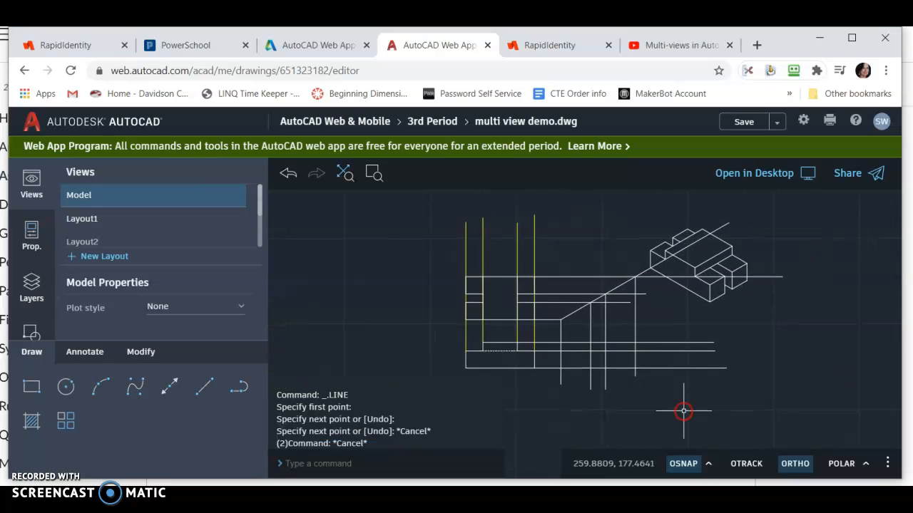
scroll(674, 412, "up", 1)
scroll(672, 410, "down", 1)
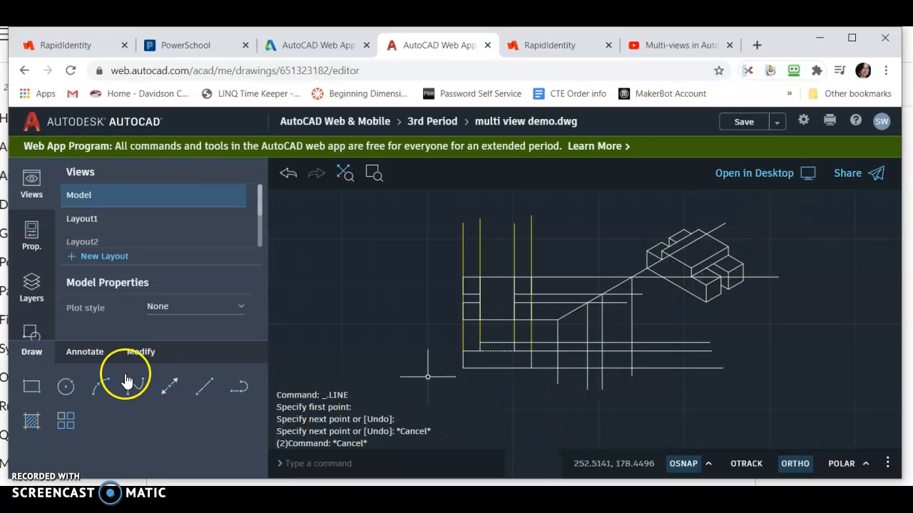
left_click(39, 395)
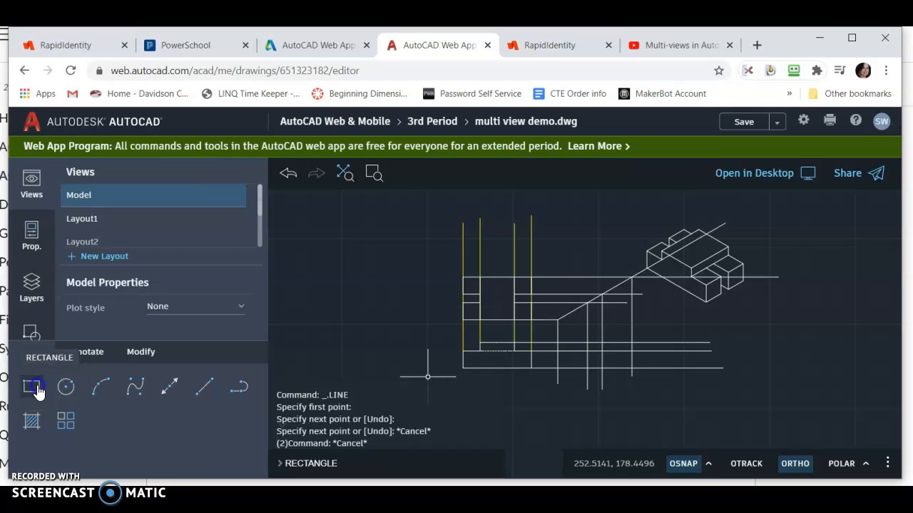
left_click(632, 343)
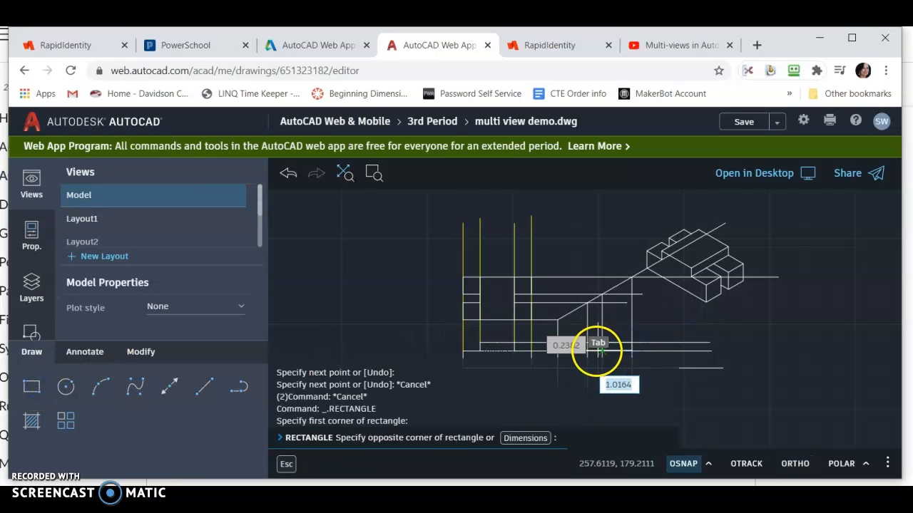
scroll(586, 349, "up", 3)
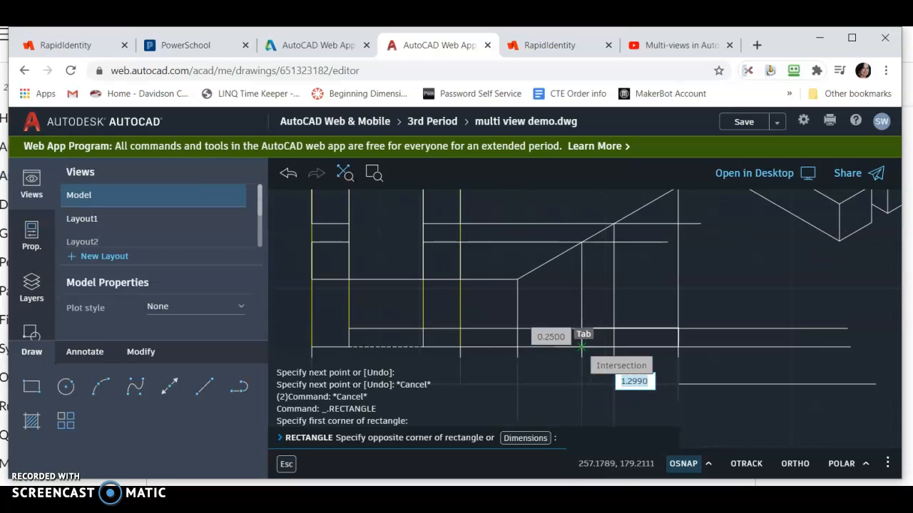
left_click(584, 347)
scroll(645, 257, "down", 1)
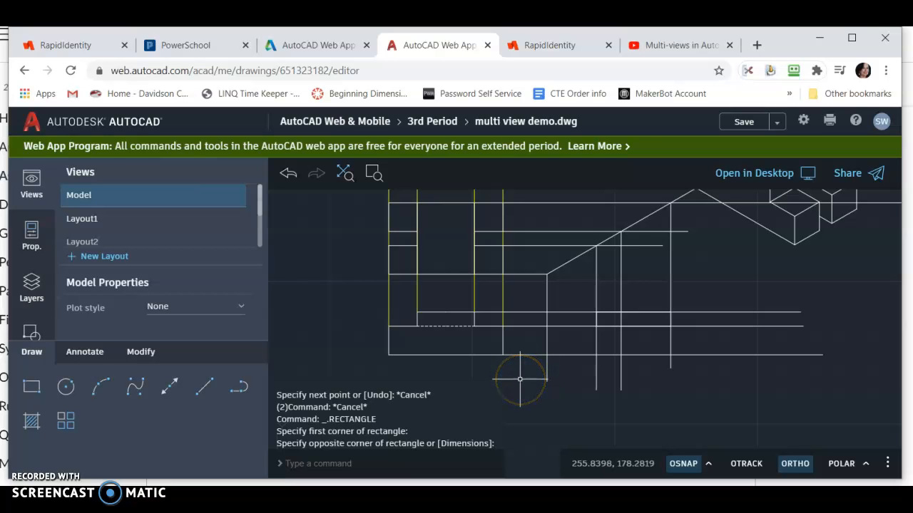
scroll(520, 379, "down", 3)
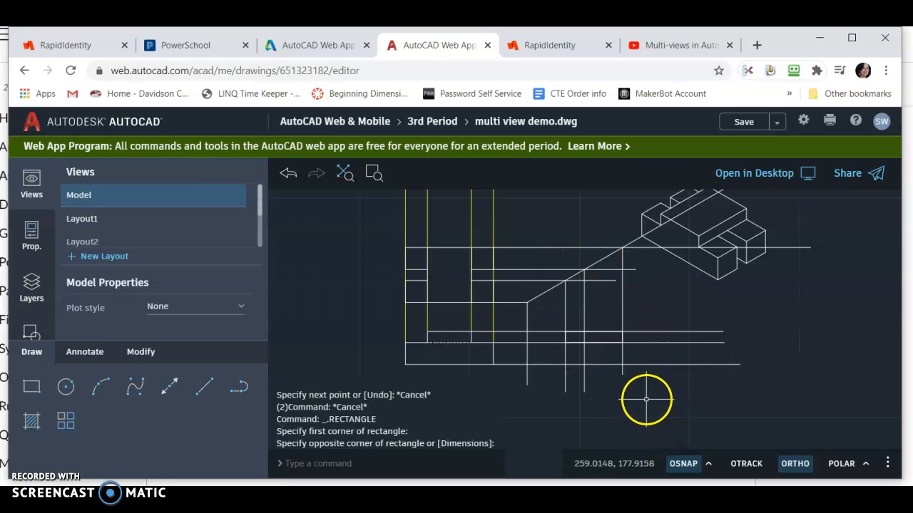
scroll(645, 397, "up", 3)
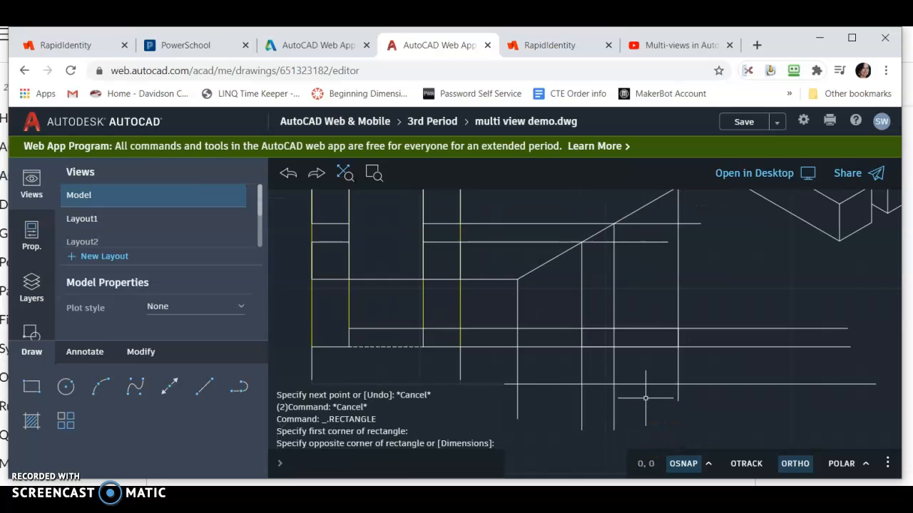
- Recolor the miter line and the projection lines crossing the side view area yellow
scroll(645, 398, "down", 3)
left_click(656, 392)
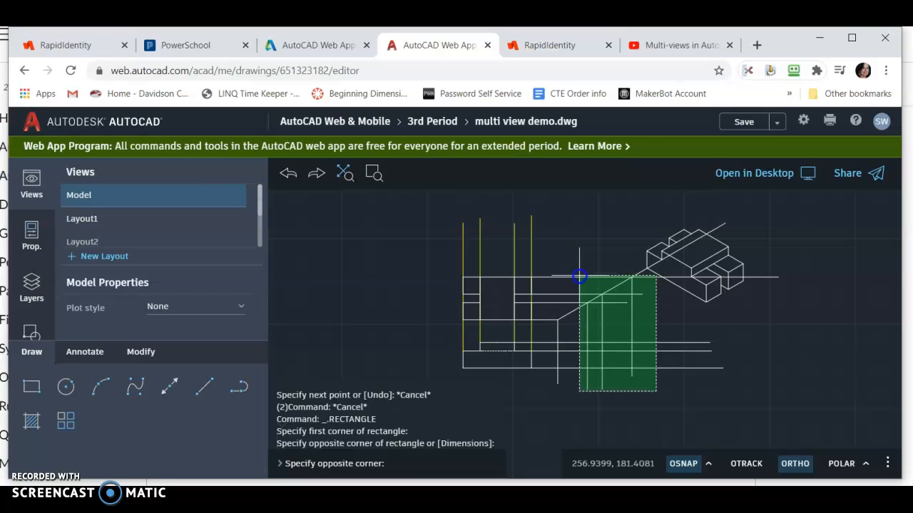
left_click(578, 276)
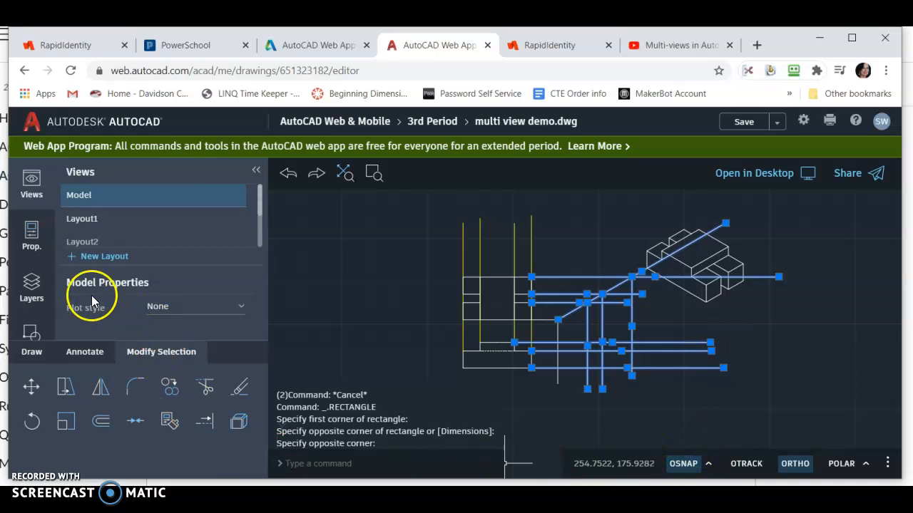
left_click(31, 236)
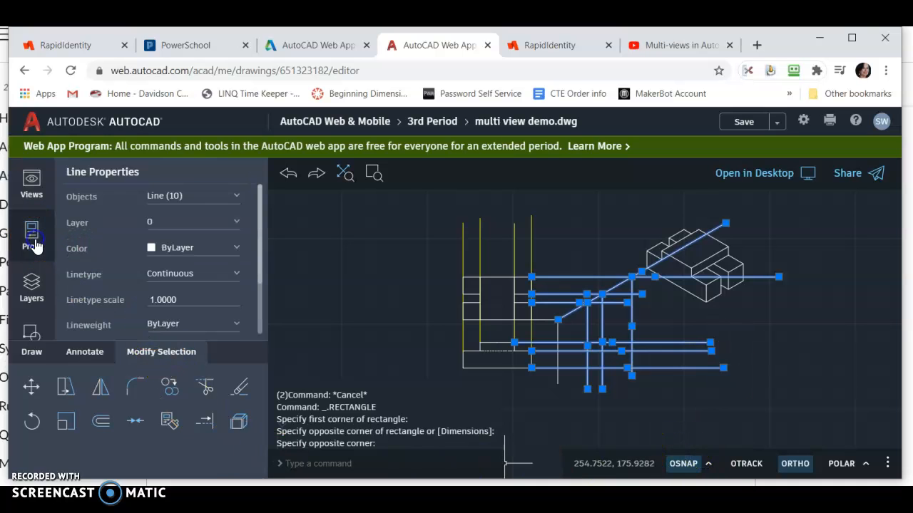
left_click(237, 250)
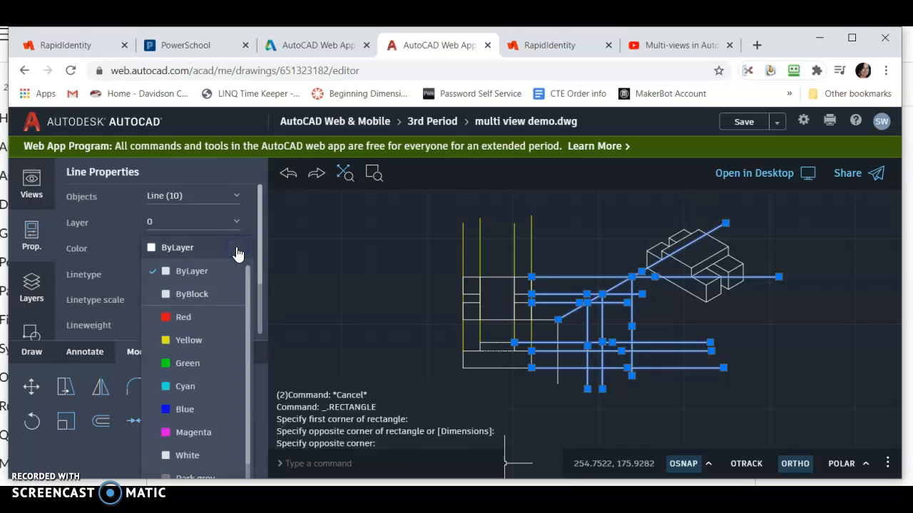
left_click(188, 341)
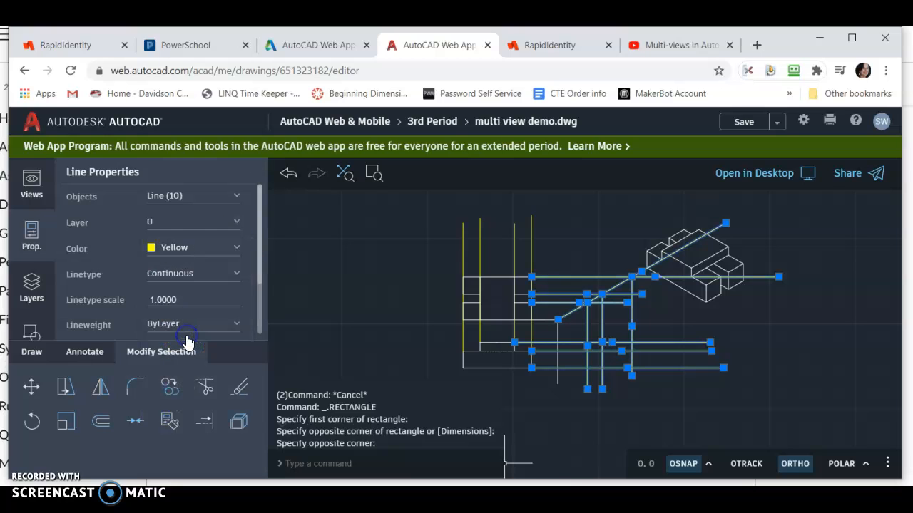
key("Escape")
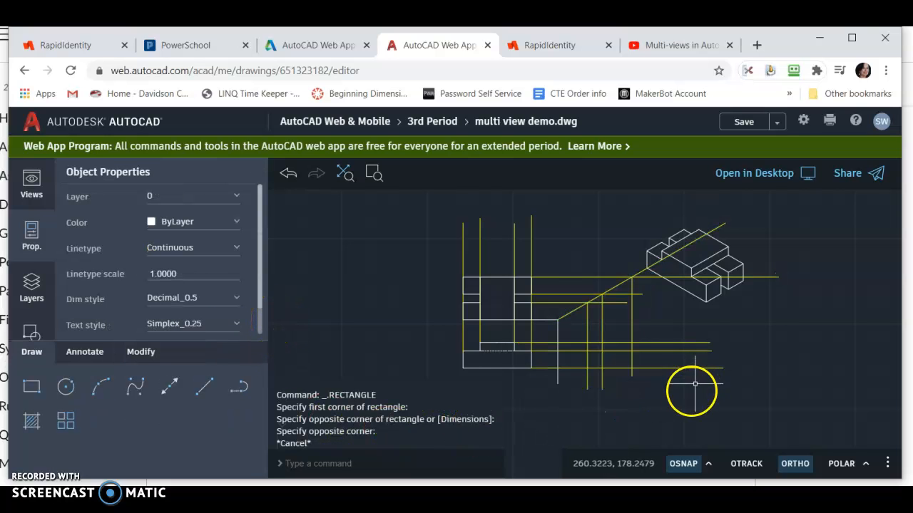
scroll(673, 401, "up", 1)
scroll(671, 401, "up", 1)
scroll(672, 401, "down", 1)
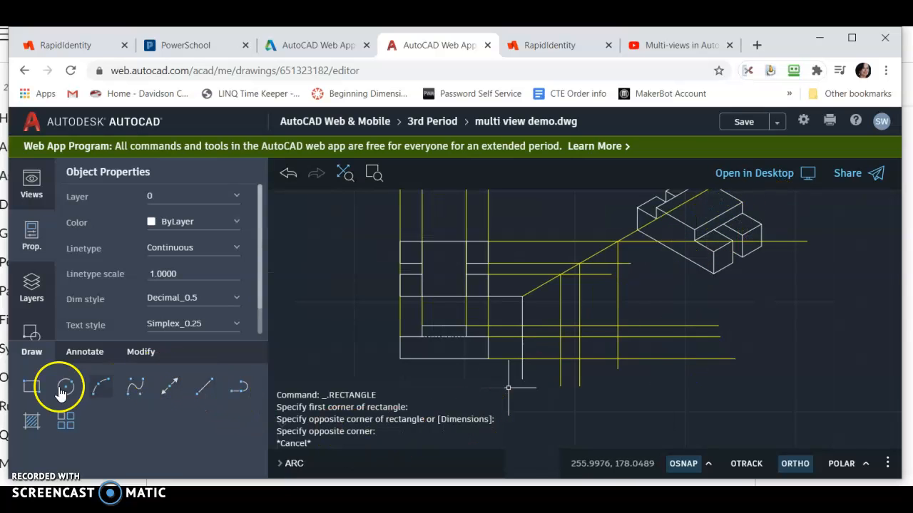
left_click(31, 387)
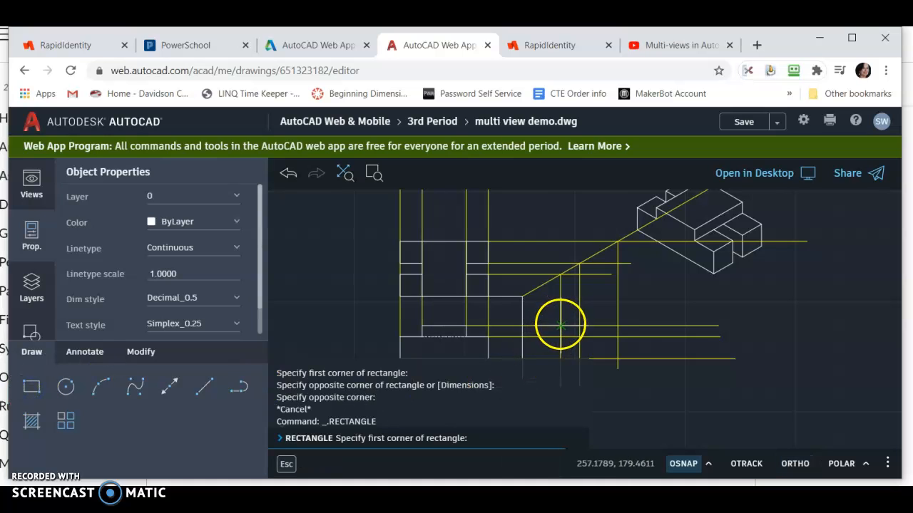
left_click(561, 326)
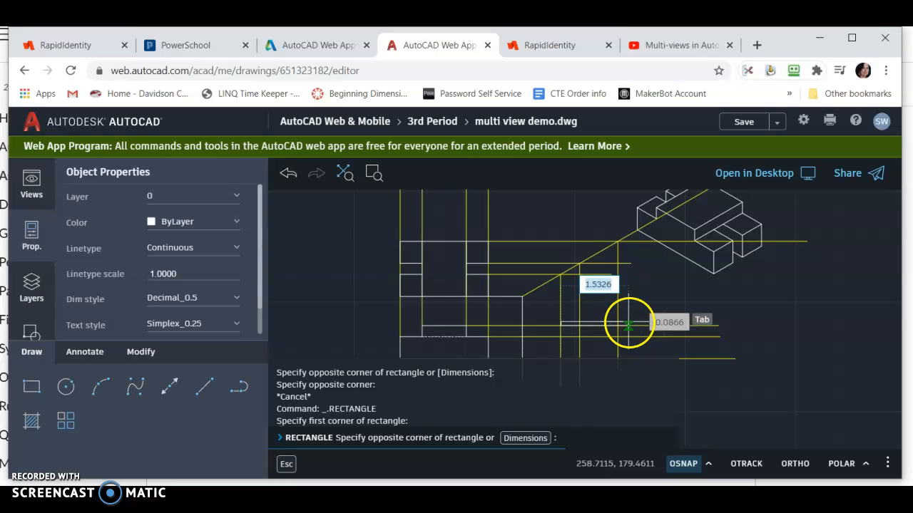
key("Escape")
key("Escape")
scroll(655, 250, "down", 2)
- Draw a rectangle about 2.17 by 0.25 between the upper two horizontal projection lines, from the first to the rightmost vertical line
left_click(31, 387)
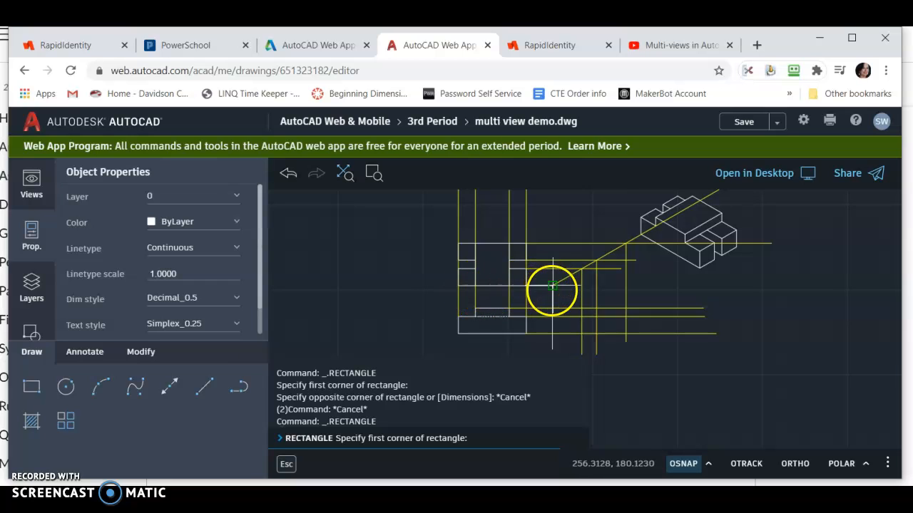
left_click(552, 306)
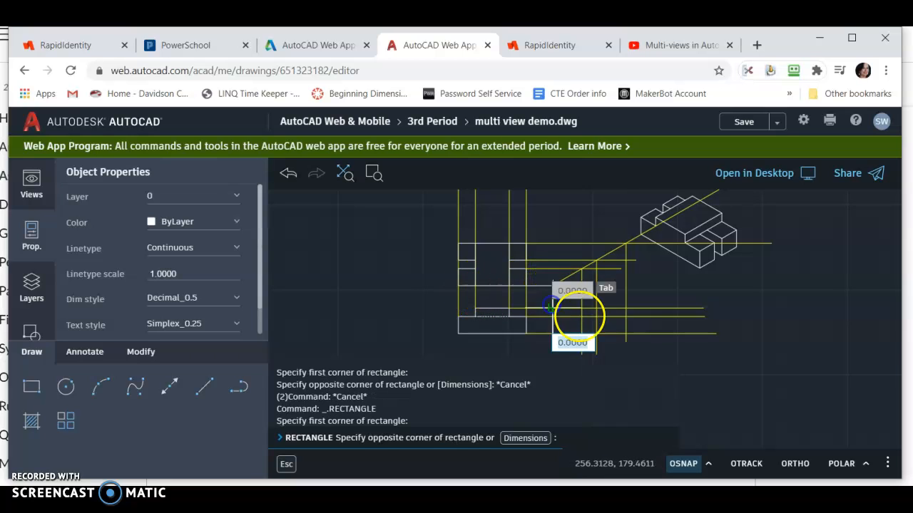
left_click(625, 315)
key("F8")
- Draw the side view's left leg from the rectangle's lower-left corner: 0.5 down, across to the second vertical projection line, and 0.5 up
left_click(182, 378)
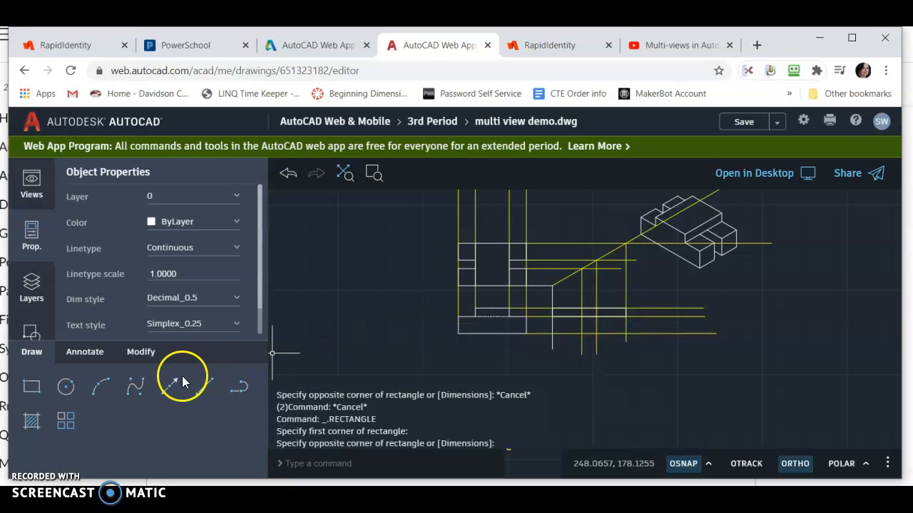
left_click(204, 388)
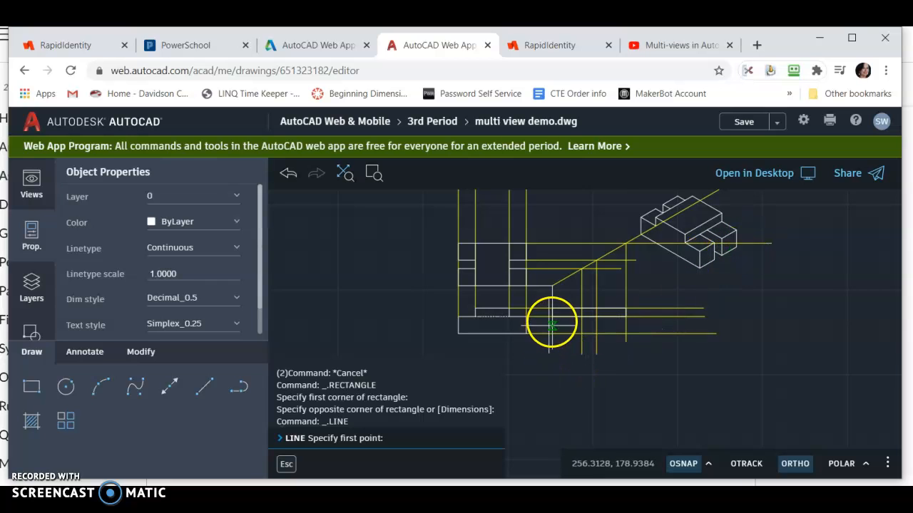
left_click(553, 316)
left_click(551, 333)
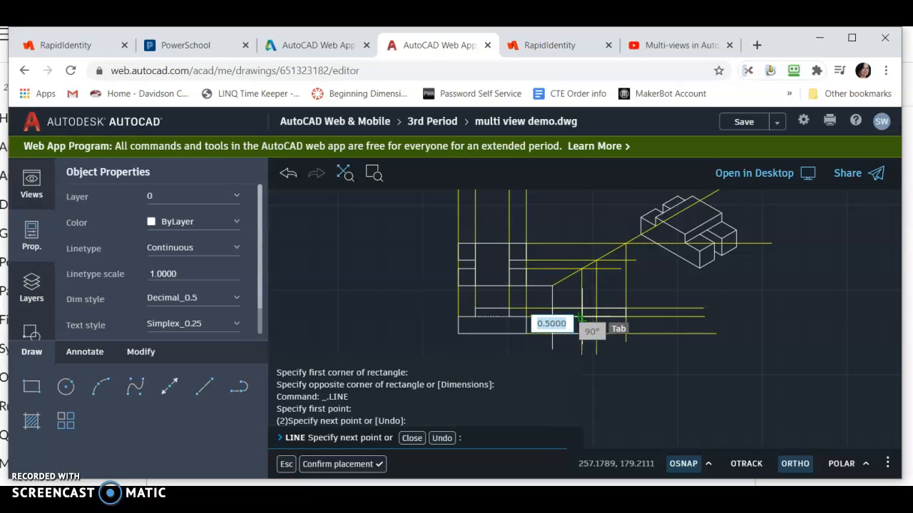
left_click(581, 319)
- Draw the side view's right leg: 0.5 down along the third vertical projection line, across to the rightmost one, and 0.5 up
left_click(205, 387)
left_click(547, 345)
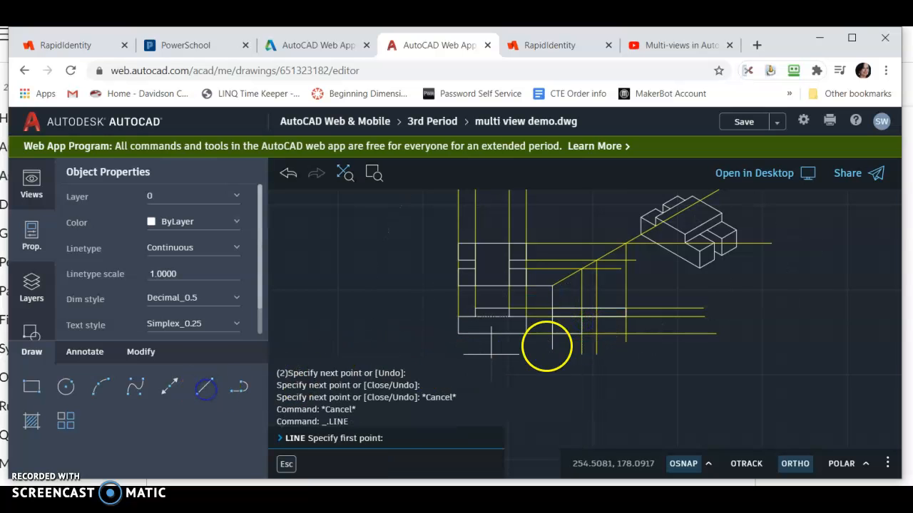
left_click(593, 321)
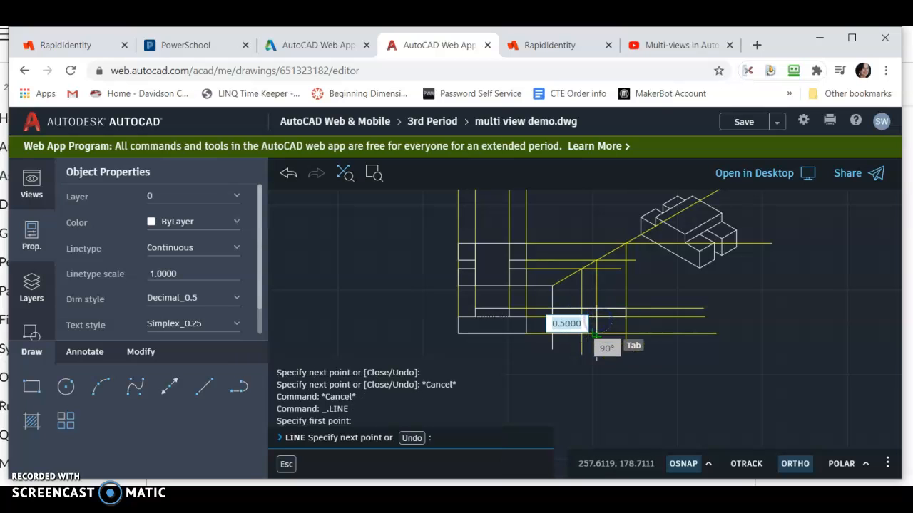
left_click(596, 333)
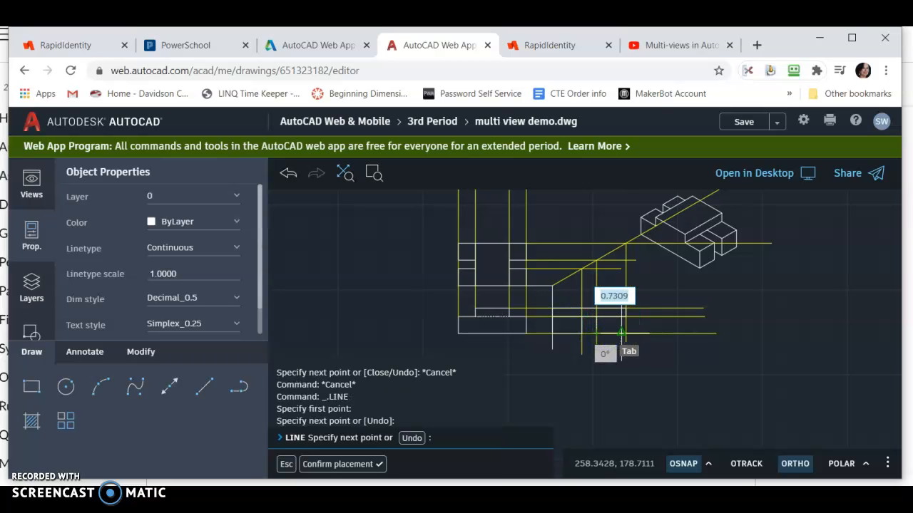
left_click(621, 333)
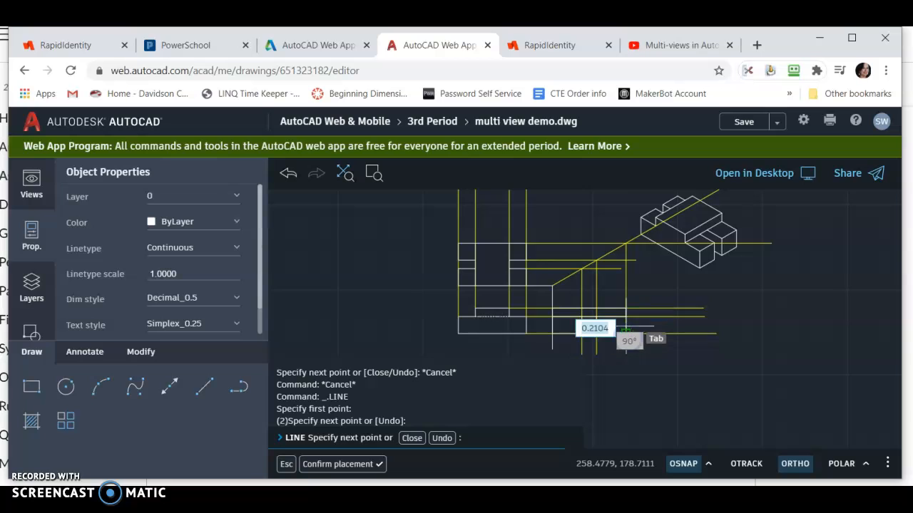
left_click(625, 316)
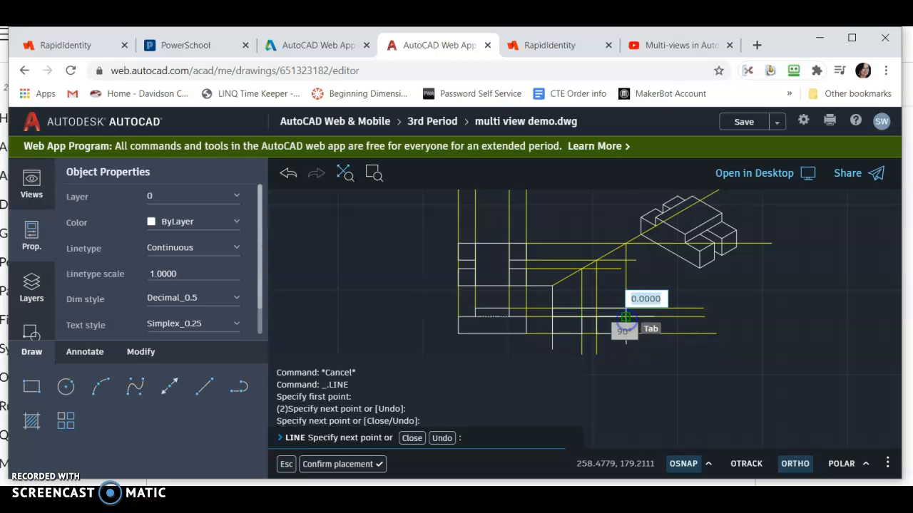
key("Escape")
key("Escape")
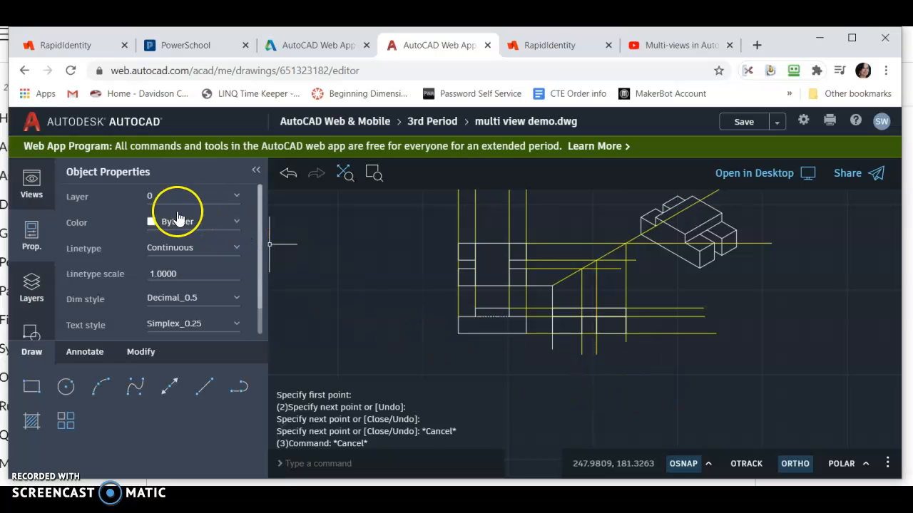
- Switch from model space to Layout4
left_click(31, 179)
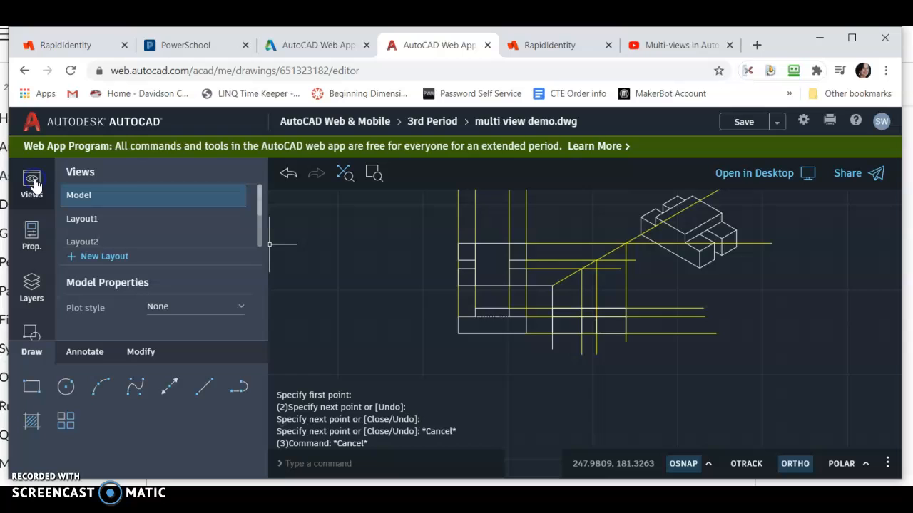
left_click(257, 199)
left_click_drag(260, 214, 259, 249)
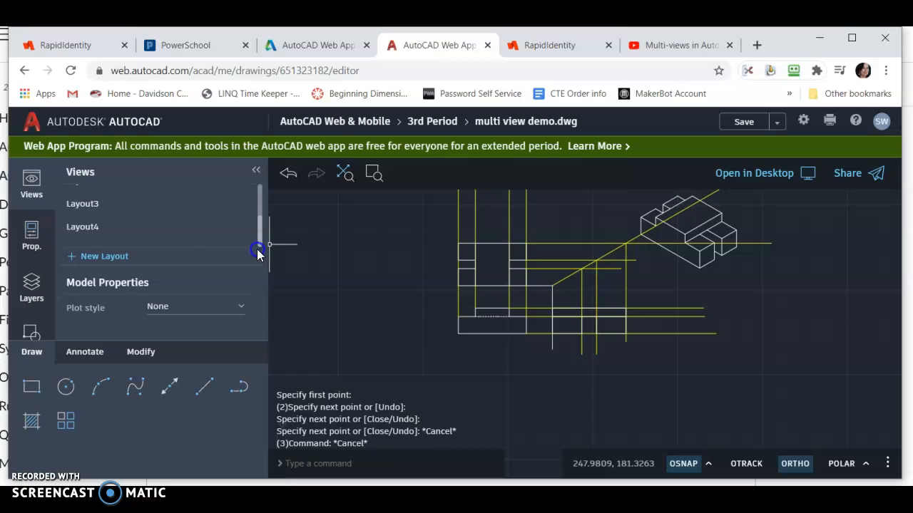
left_click(85, 228)
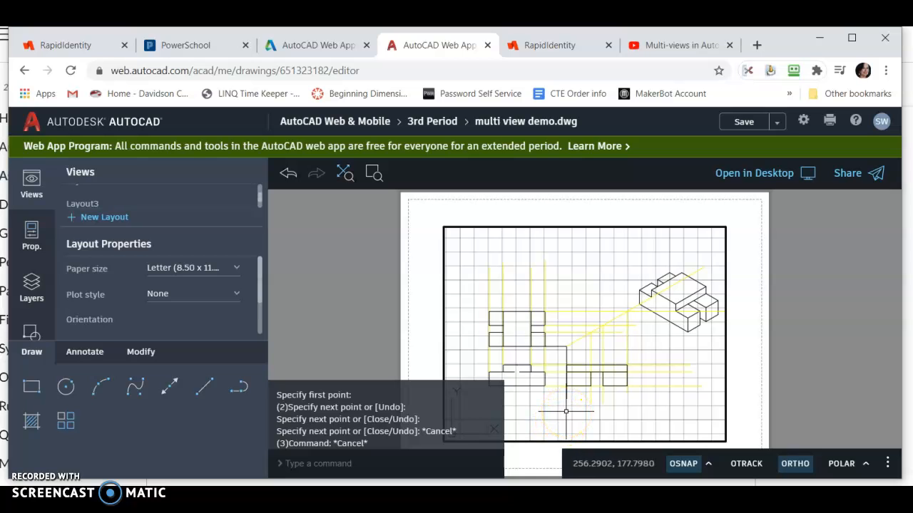
- Recolor the two remaining construction lines, the vertical one and the short horizontal one meeting at the miter line's lower end, yellow
left_click(567, 352)
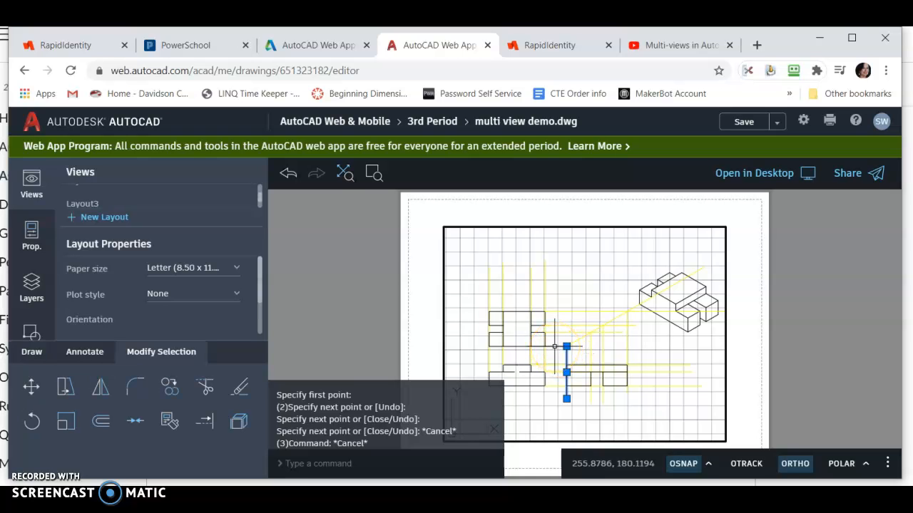
left_click(555, 347)
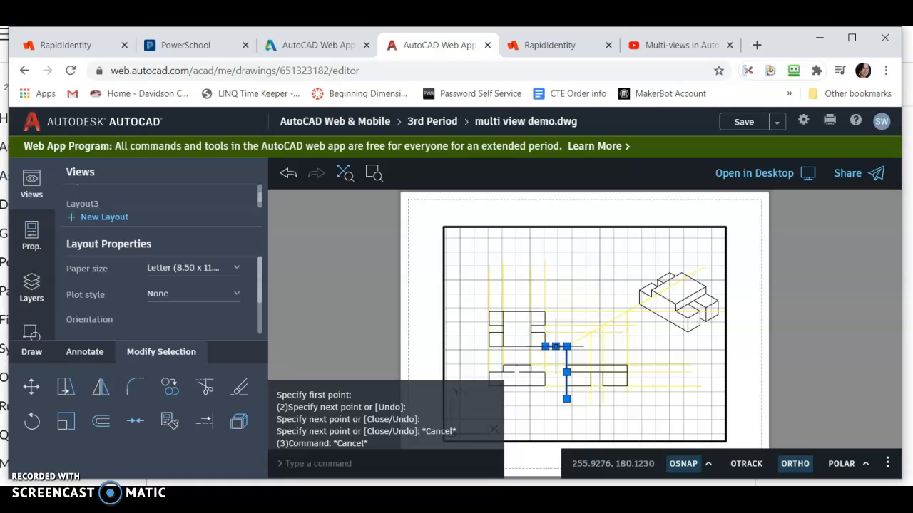
left_click(34, 239)
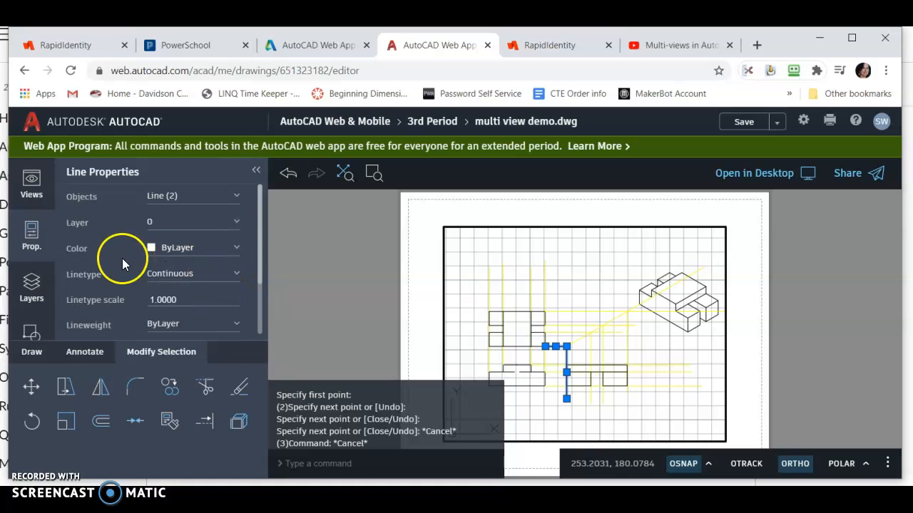
left_click(227, 250)
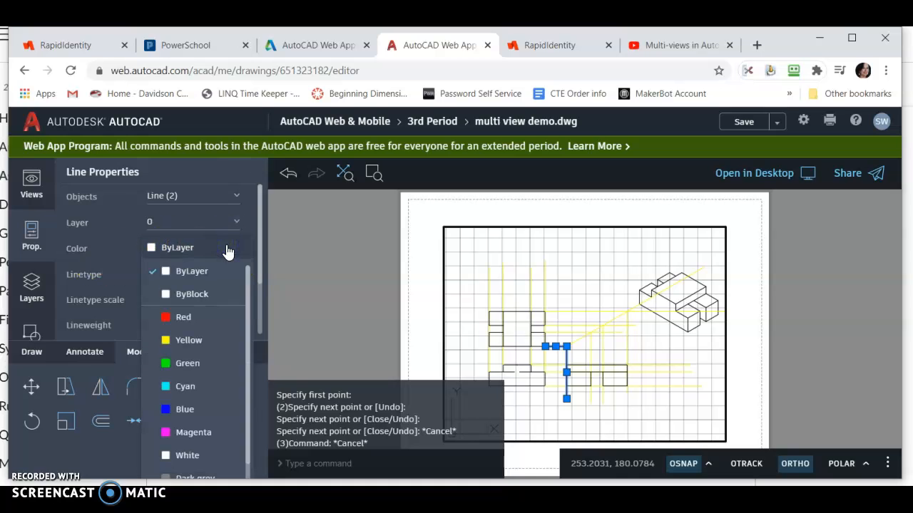
left_click(184, 342)
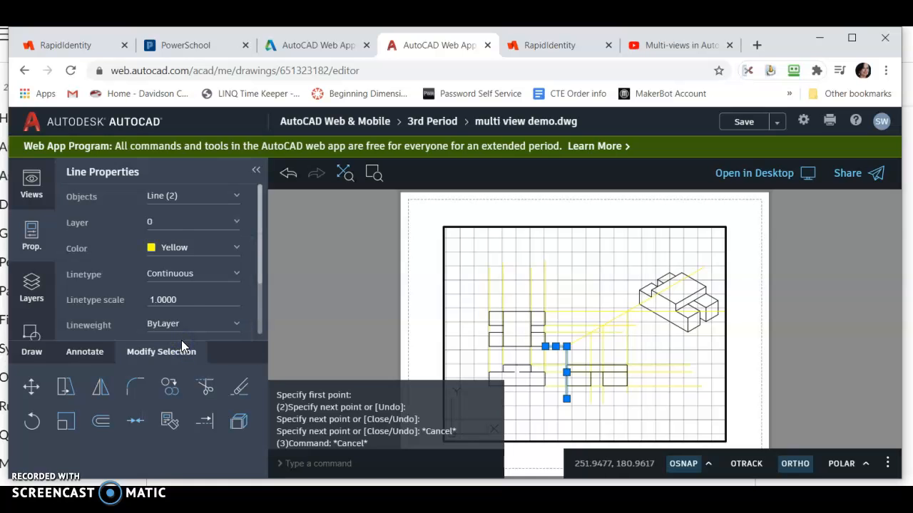
key("Escape")
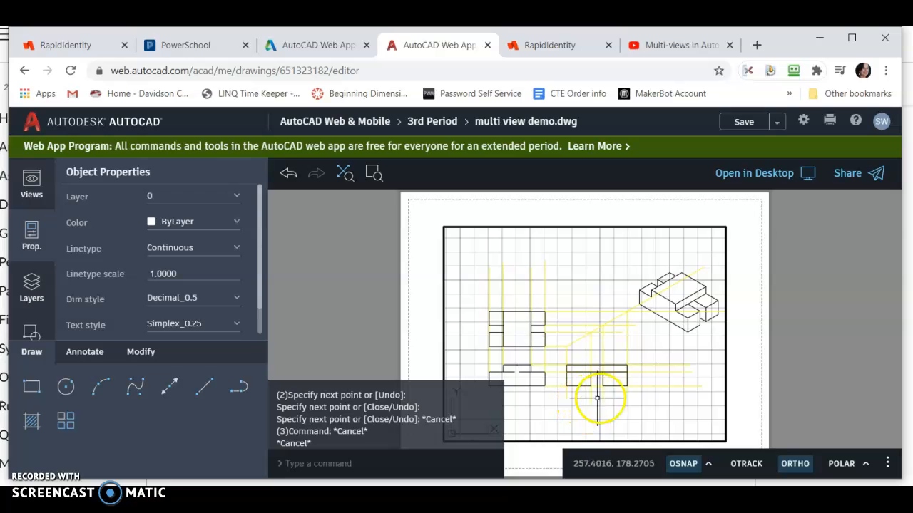
- Reposition the drawing inside the layout viewport so that all three views and the isometric block fit
middle_click_drag(632, 385, 624, 393)
scroll(623, 393, "up", 1)
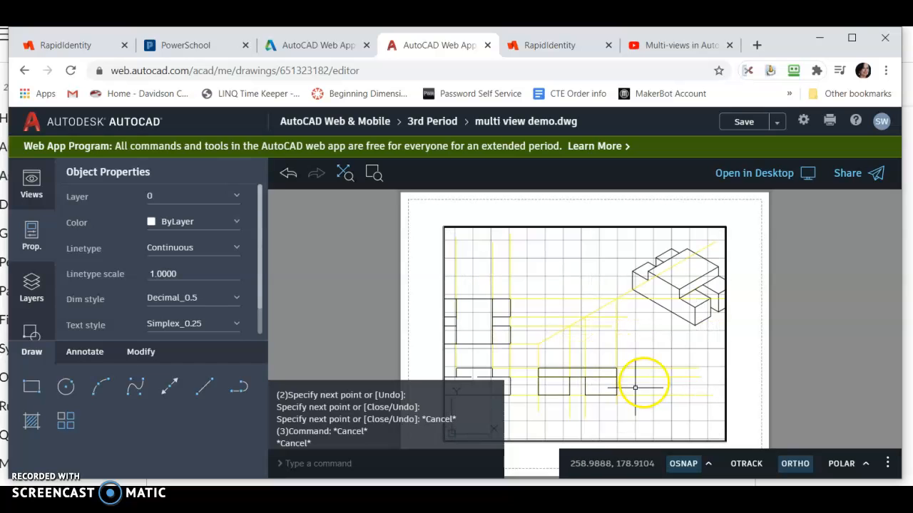
scroll(647, 373, "up", 1)
scroll(648, 373, "down", 2)
middle_click_drag(648, 372, 635, 371)
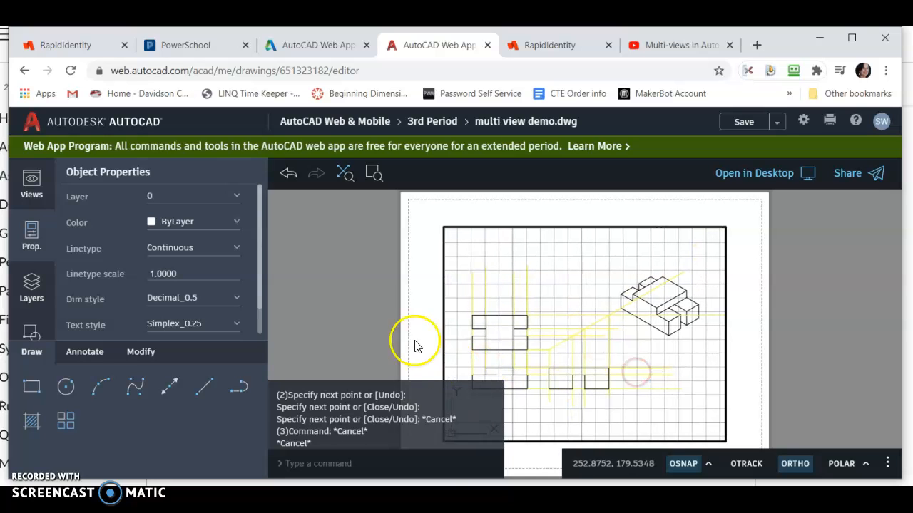
- Leave the viewport to return to paper space and bring the whole layout sheet into view
key("Escape")
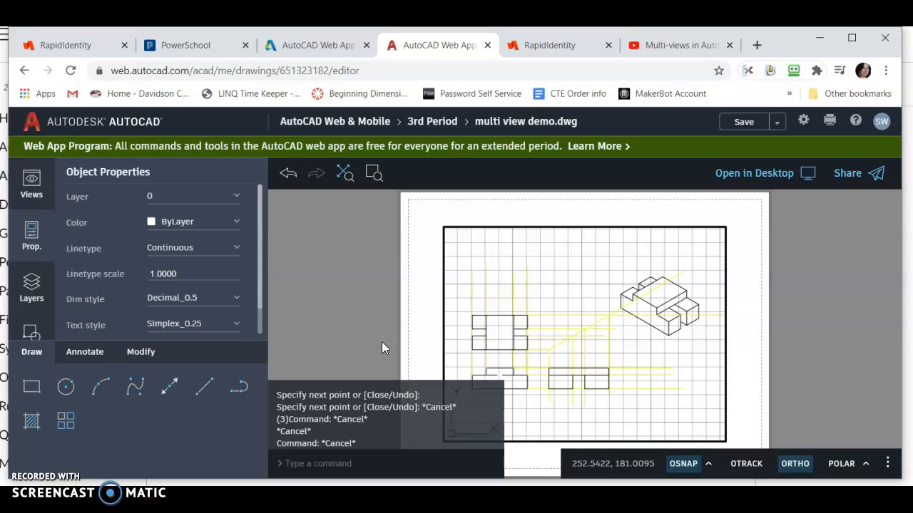
left_click(528, 259)
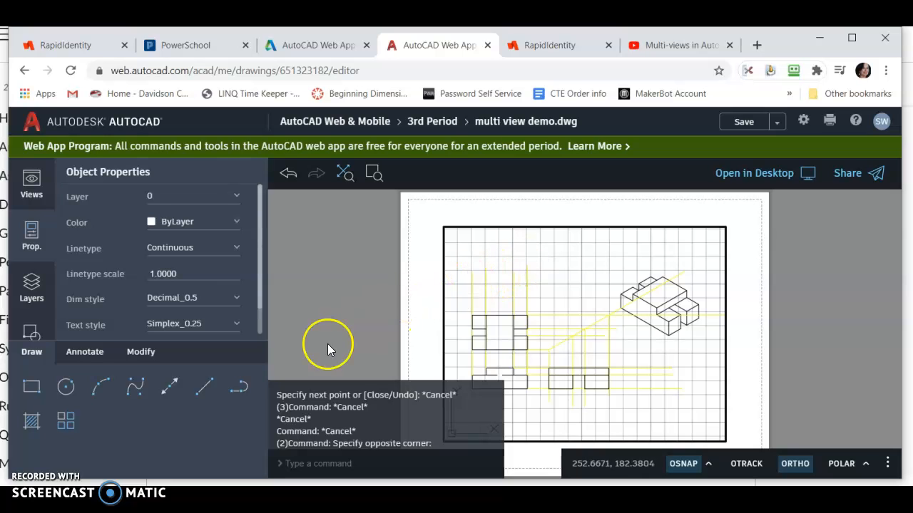
scroll(435, 302, "down", 2)
scroll(445, 302, "up", 1)
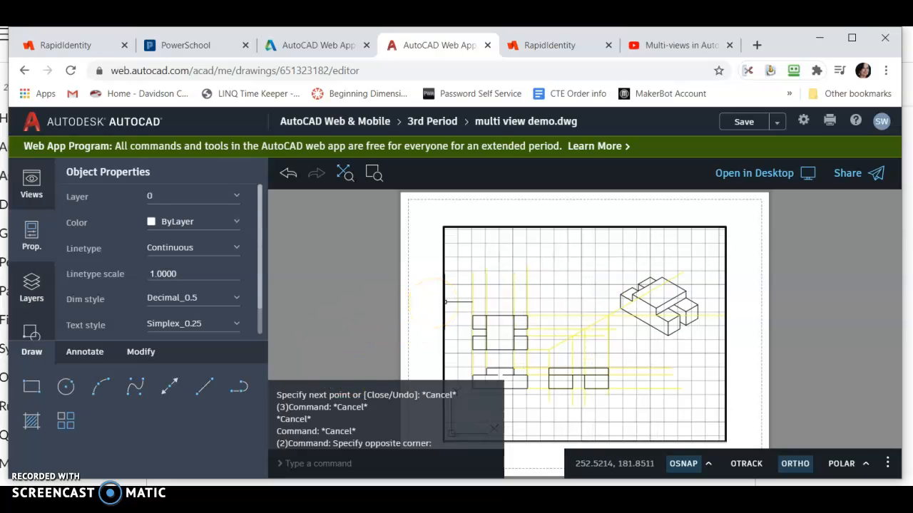
double_click(516, 250)
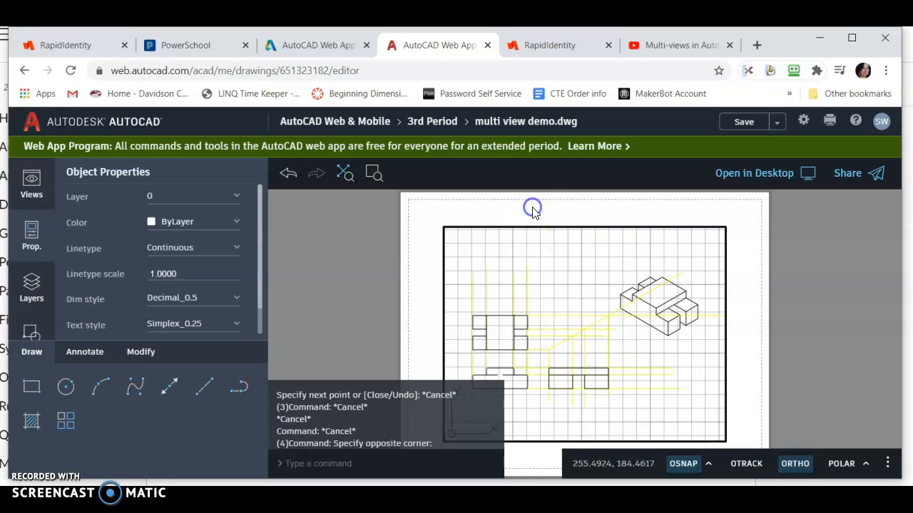
double_click(533, 210)
middle_click_drag(560, 296, 628, 289)
scroll(561, 290, "down", 1)
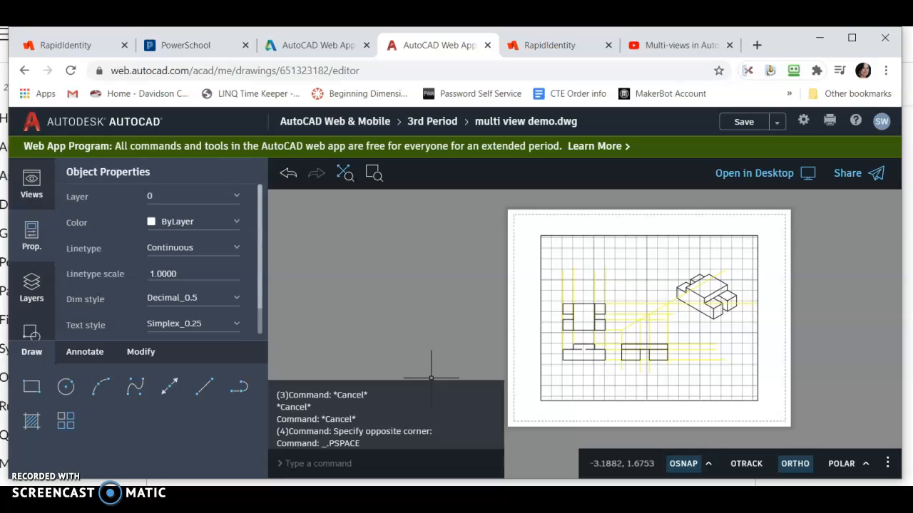
- Open the Windows Snipping Tool by searching for "snip" and start a capture of the drawing
key("super+s")
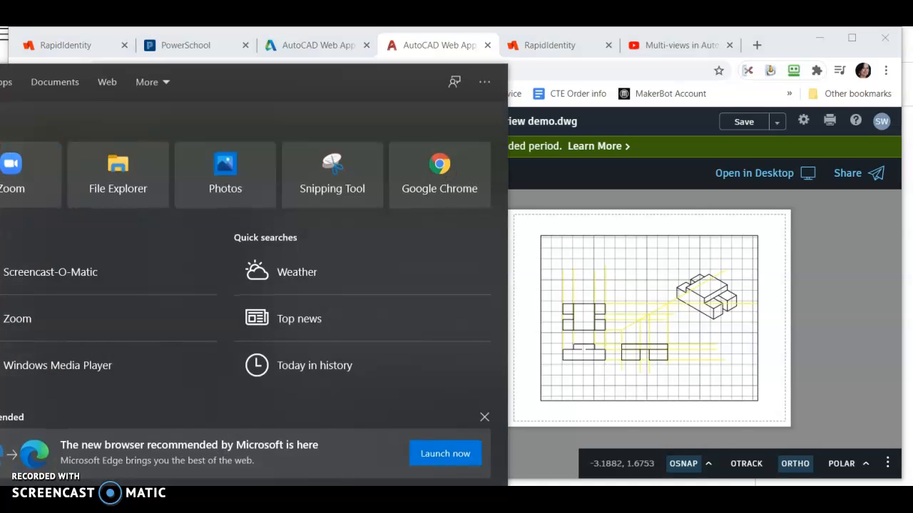
type("snip")
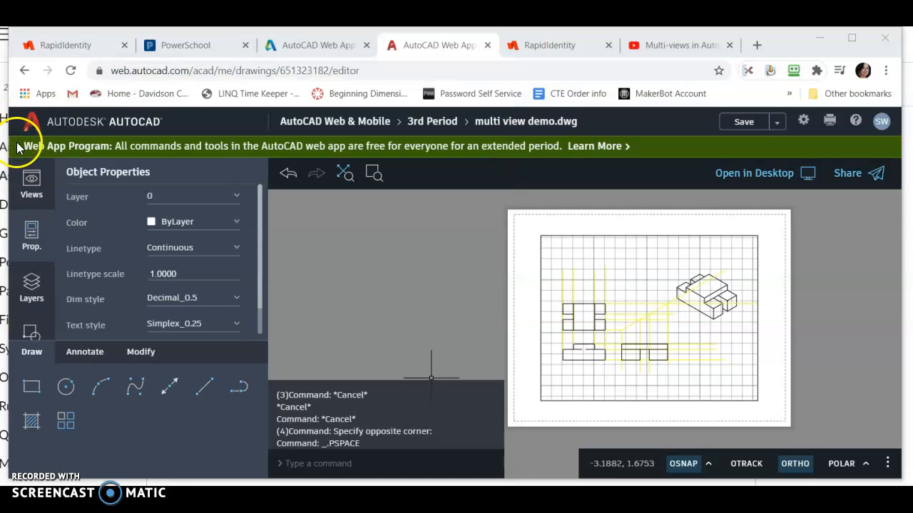
left_click(20, 148)
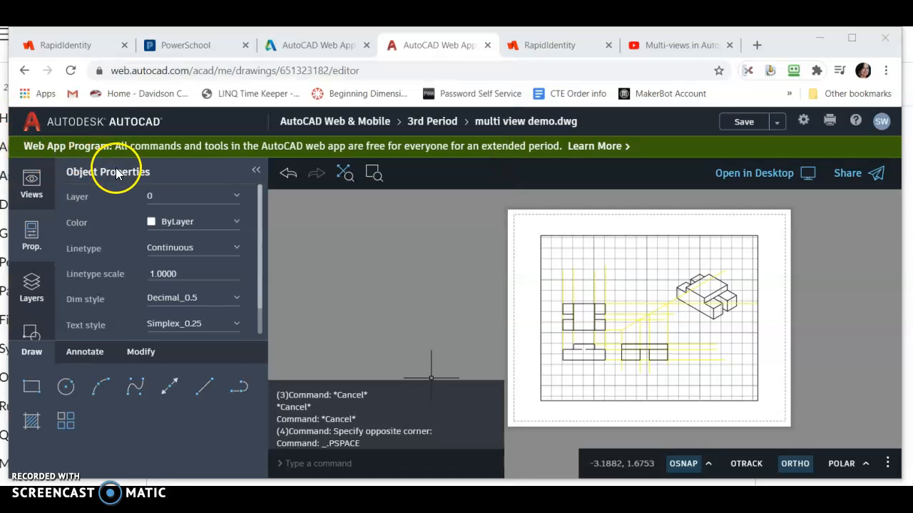